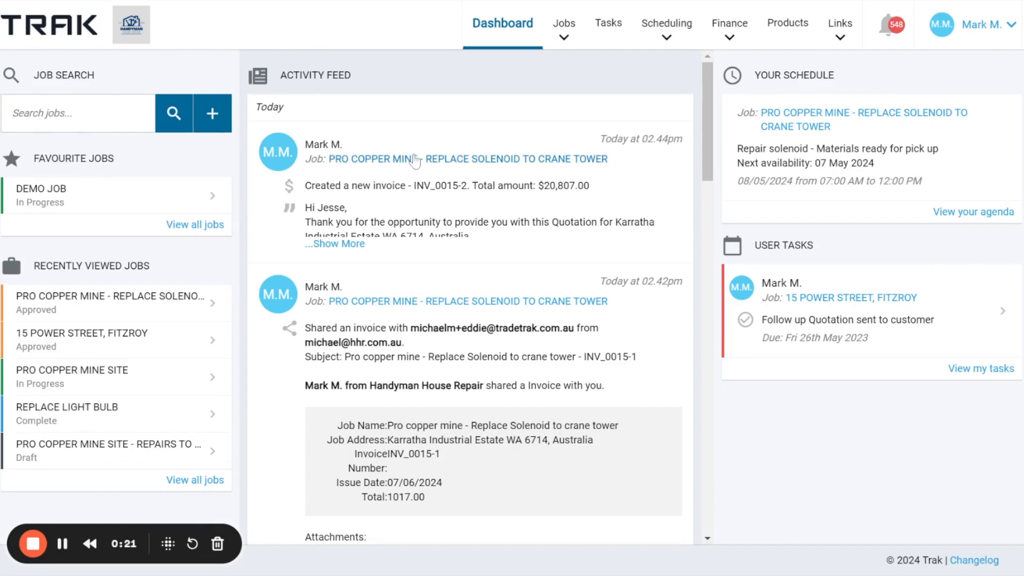
Open the Pro copper mine - Replace Solenoid to crane tower job, and go to the company's Order Settings.
left_click(415, 159)
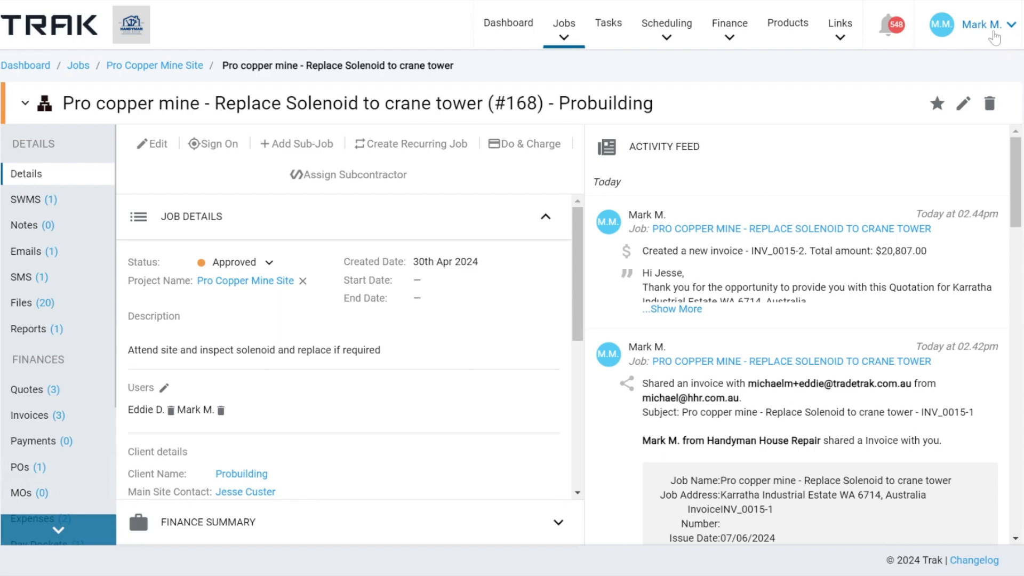
left_click(994, 38)
mouse_move(984, 70)
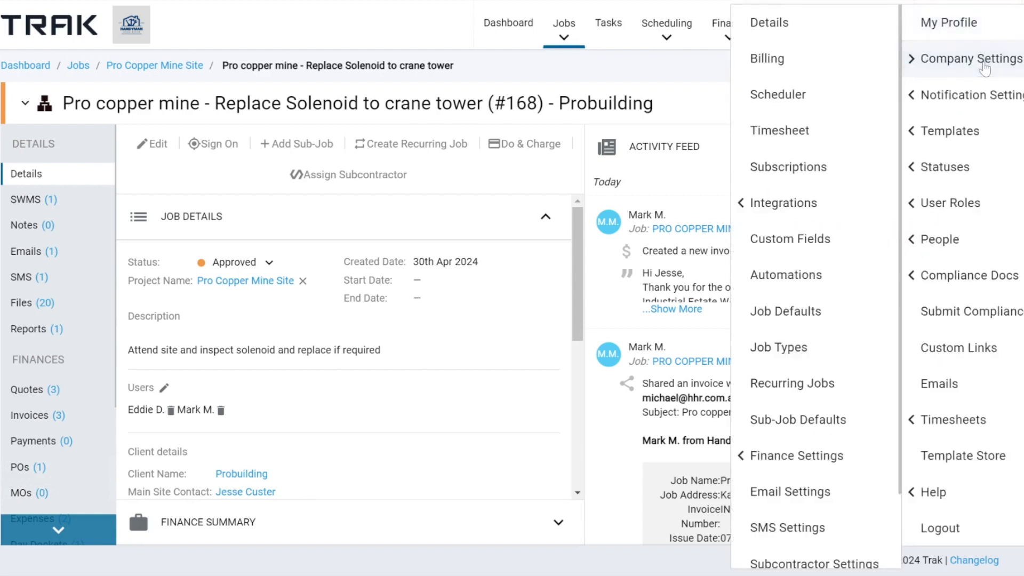
mouse_move(784, 470)
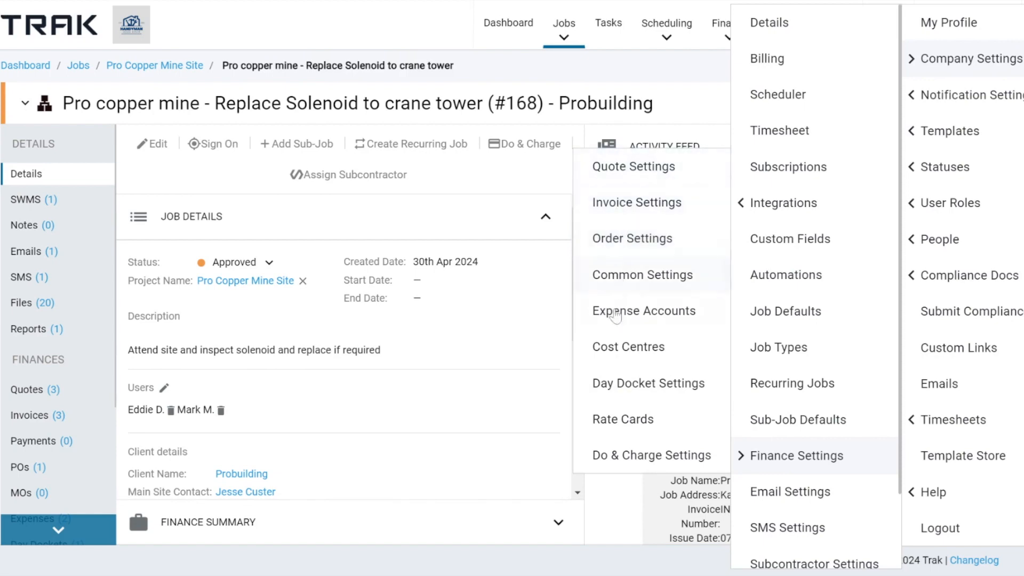
left_click(627, 243)
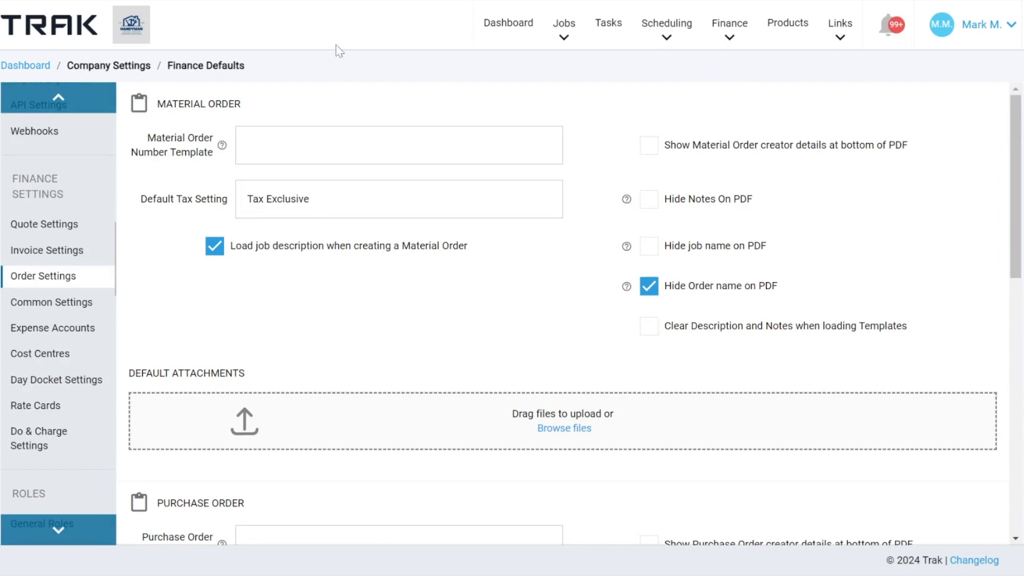
Examine the Material Order and Purchase Order defaults, including the number template, default tax setting and job description option.
left_click_drag(155, 103, 257, 104)
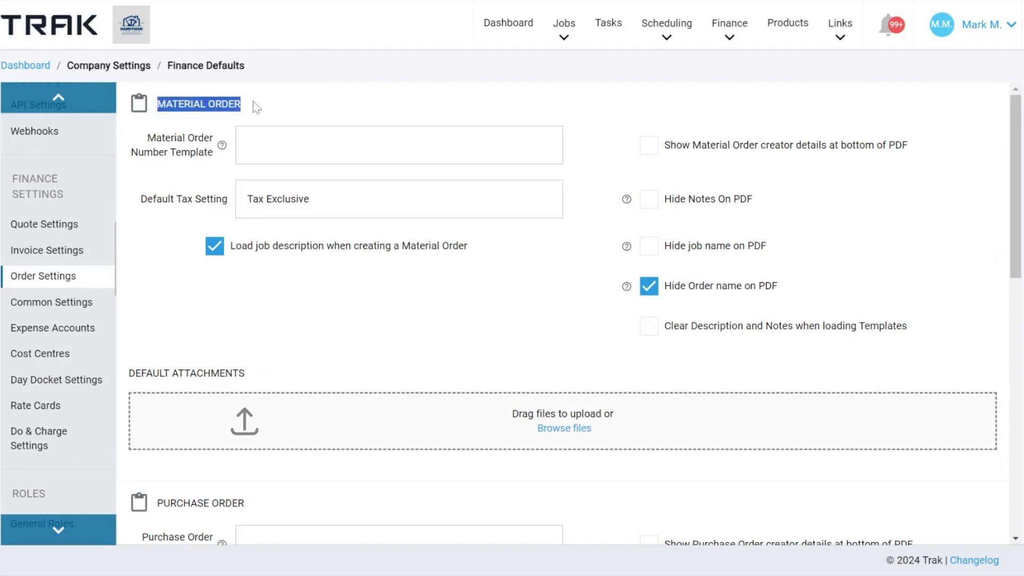
scroll(179, 314, "down", 3)
left_click_drag(163, 335, 261, 342)
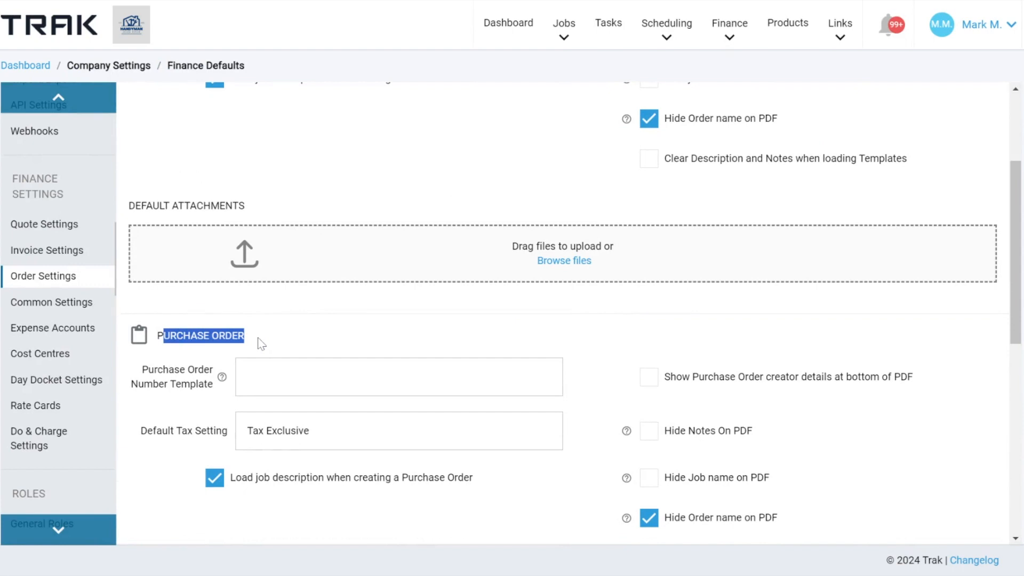
scroll(262, 343, "up", 3)
left_click_drag(148, 138, 224, 163)
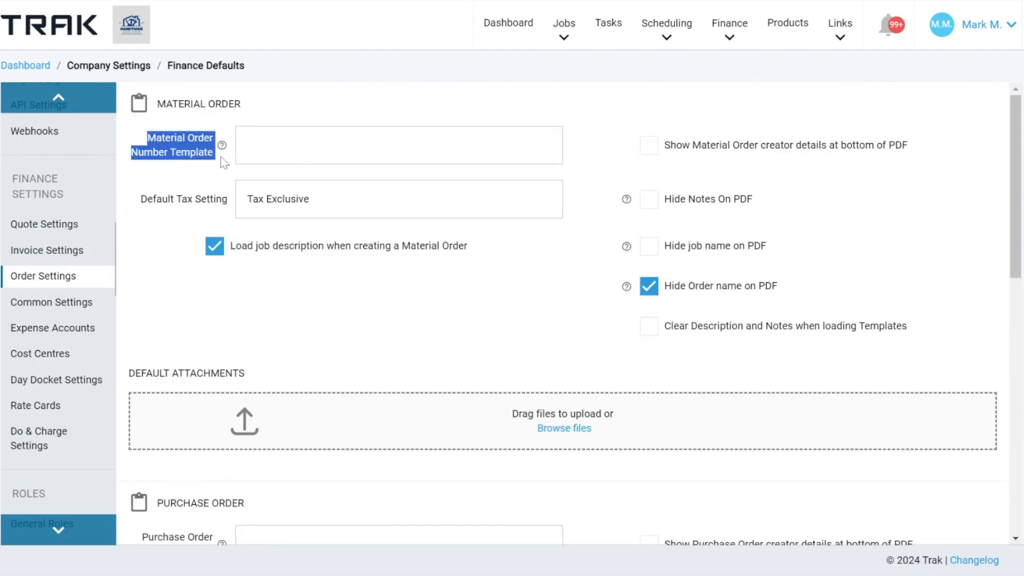
mouse_move(222, 145)
left_click_drag(141, 199, 217, 218)
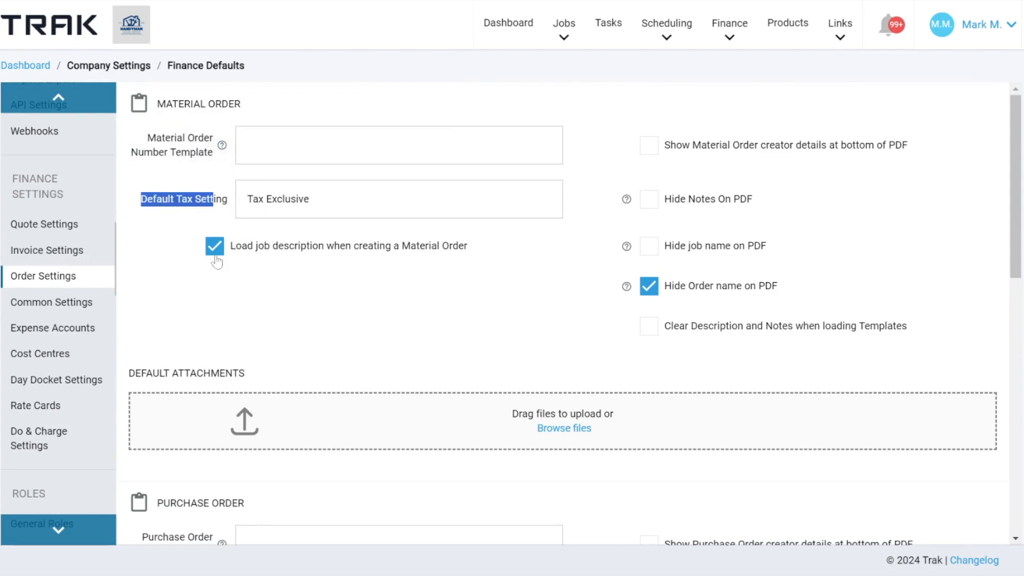
left_click_drag(159, 107, 239, 112)
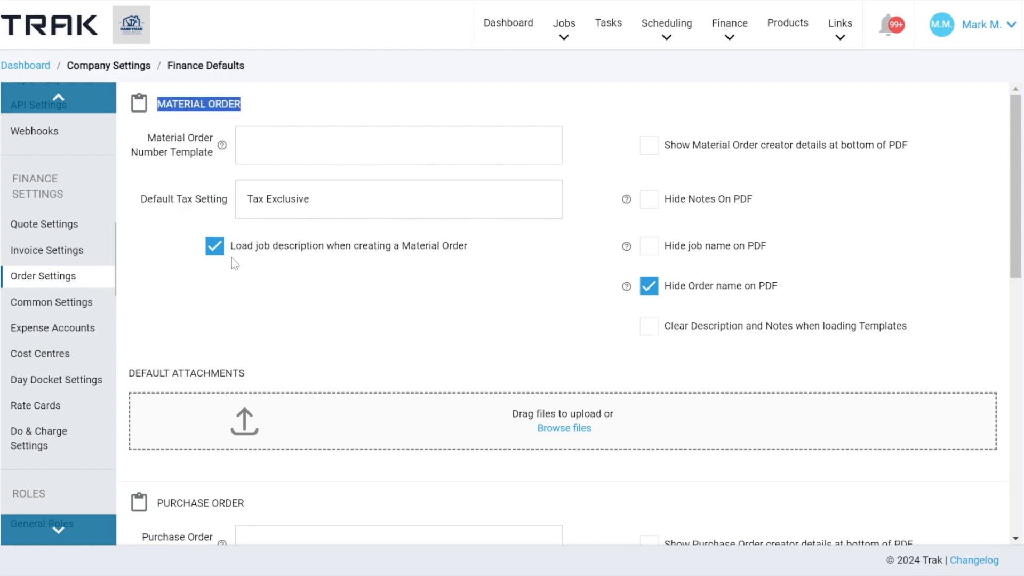
Turn off loading the job description when creating a Material Order, review the remaining order and PDF settings, and save.
left_click(218, 247)
scroll(258, 315, "down", 5)
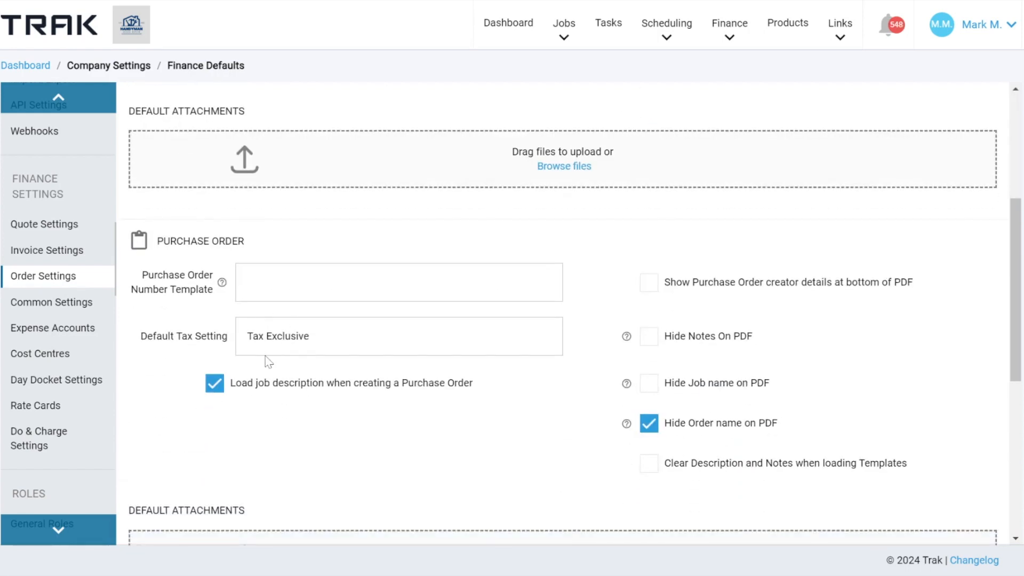
scroll(408, 395, "down", 1)
scroll(407, 395, "down", 1)
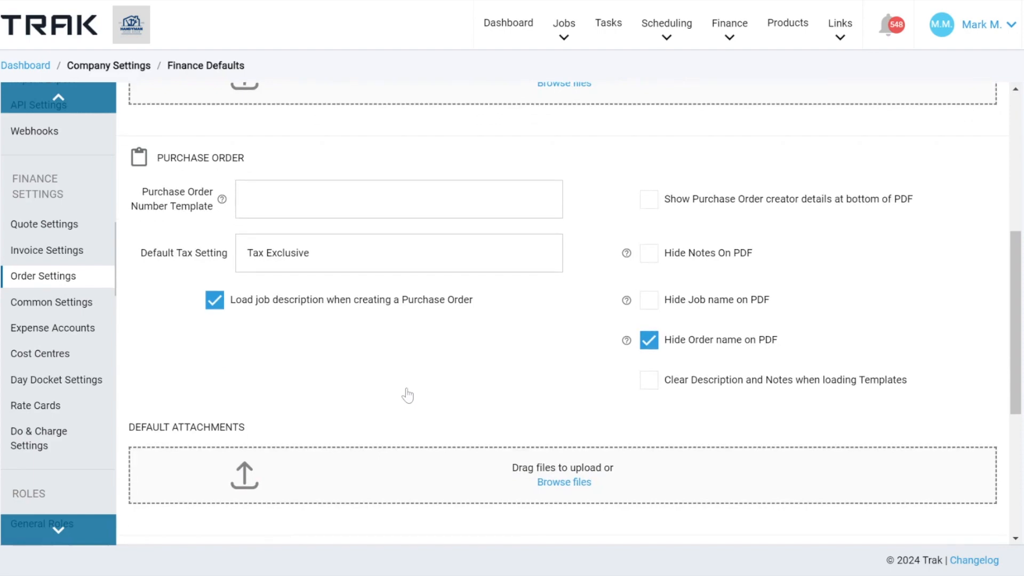
scroll(407, 396, "up", 6)
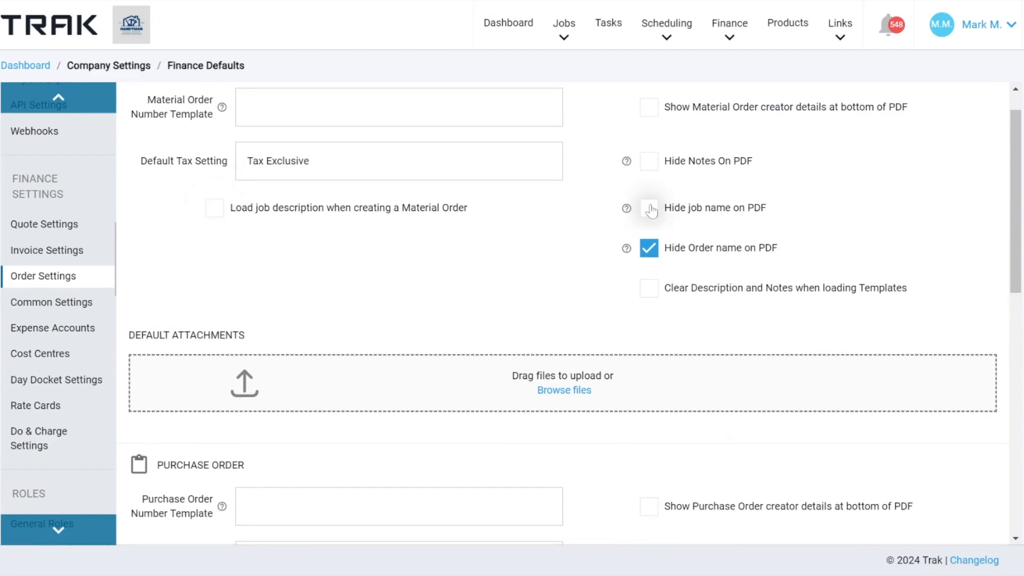
scroll(635, 321, "down", 2)
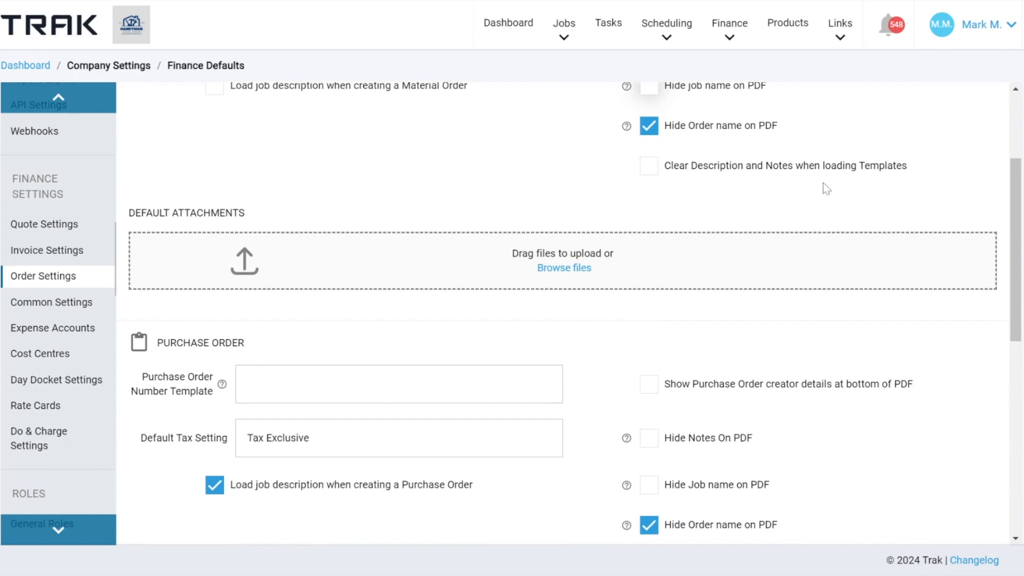
scroll(679, 174, "up", 3)
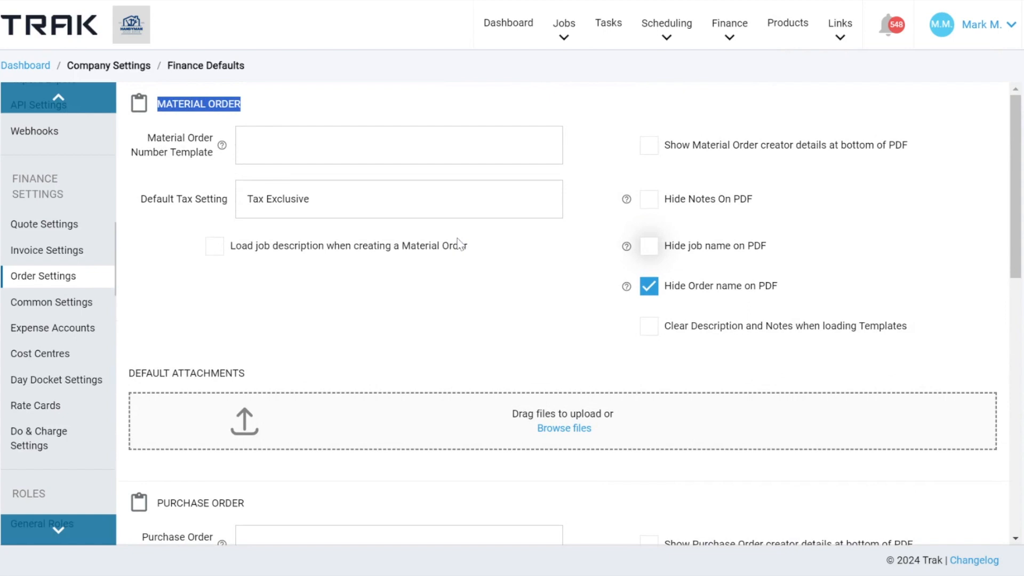
scroll(457, 240, "down", 5)
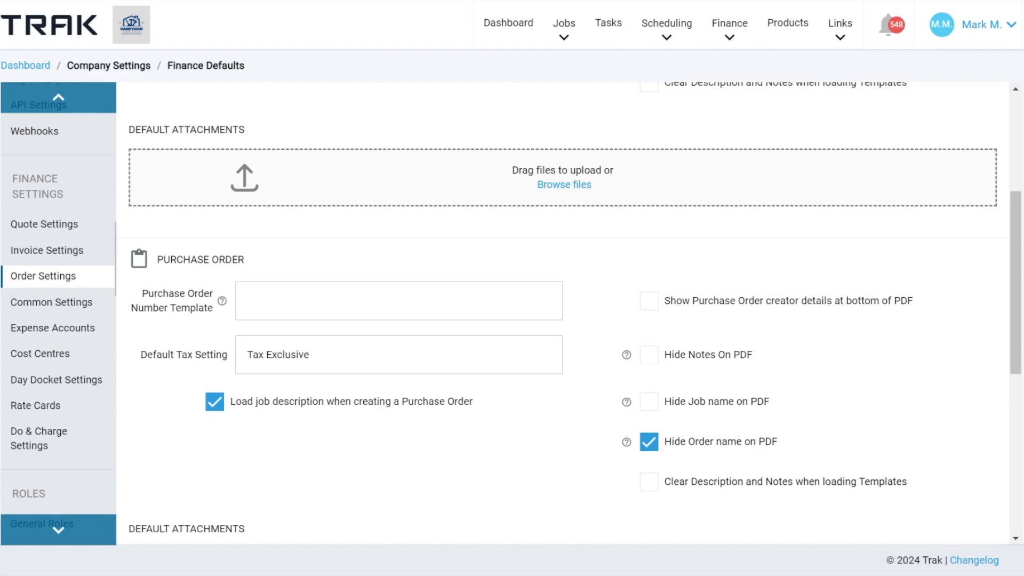
scroll(588, 265, "down", 3)
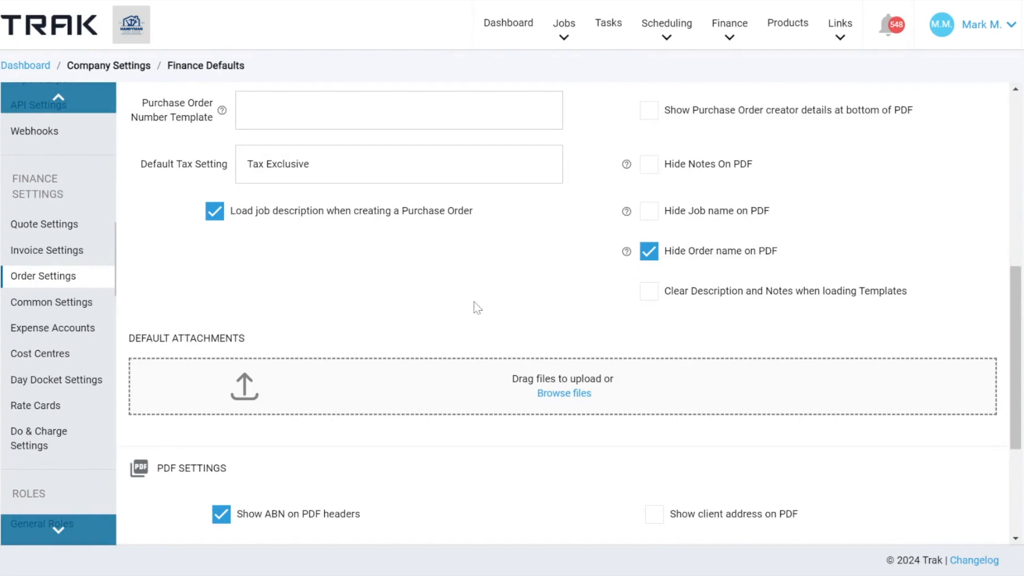
scroll(476, 307, "up", 8)
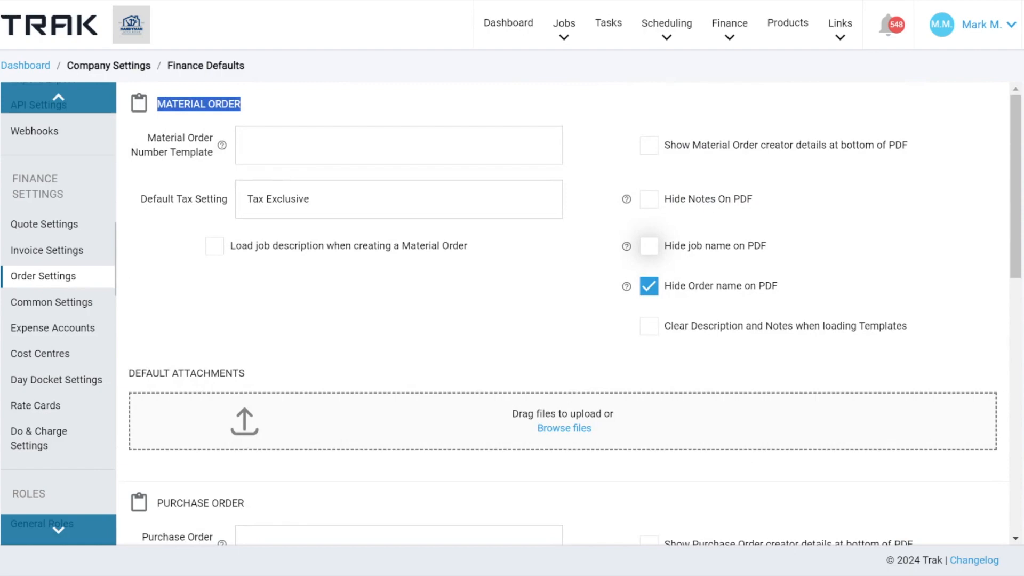
scroll(217, 219, "down", 12)
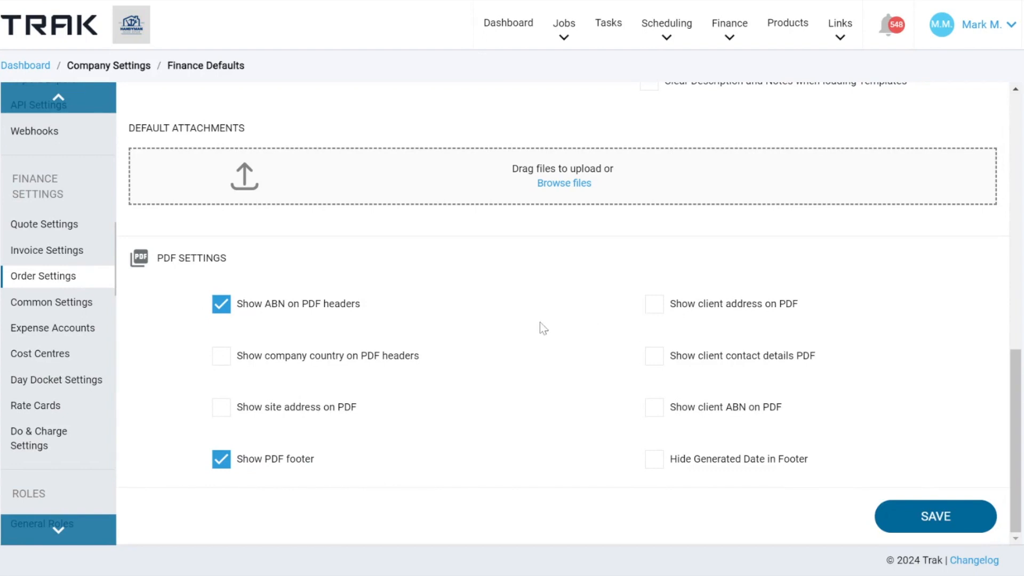
left_click(914, 515)
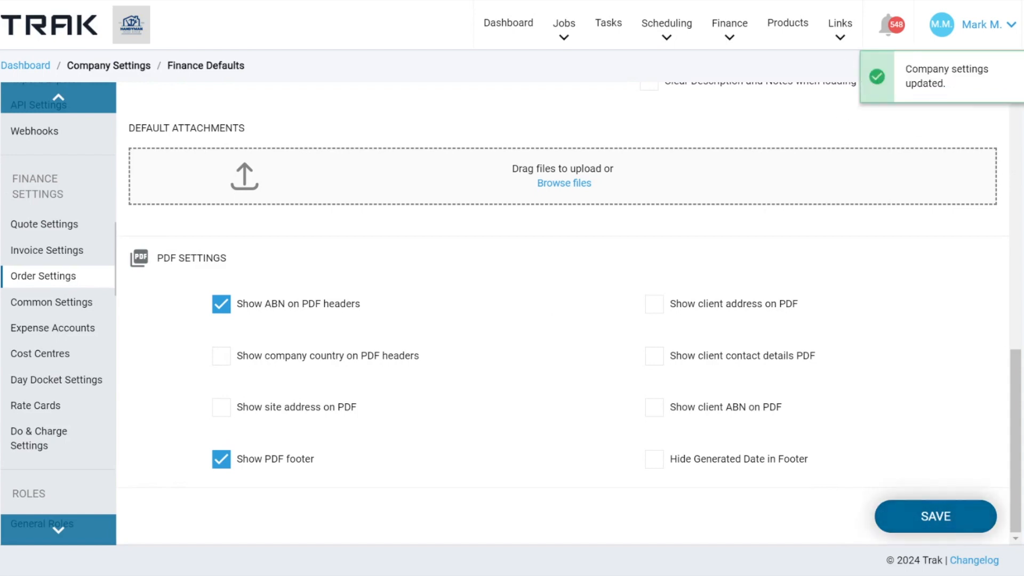
Open the product list and examine the names, suppliers, categories and prices of the listed products.
mouse_move(587, 49)
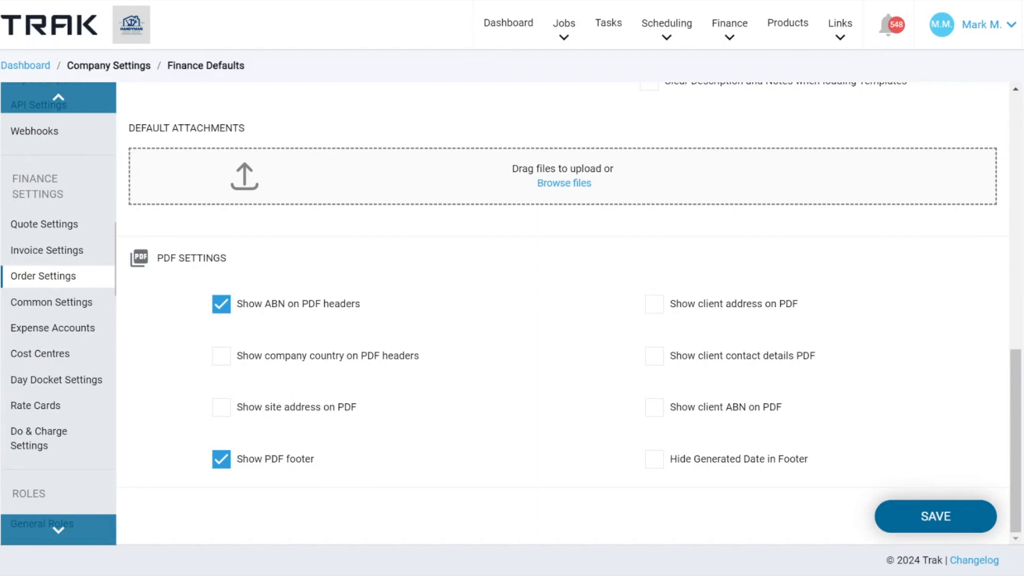
left_click(783, 25)
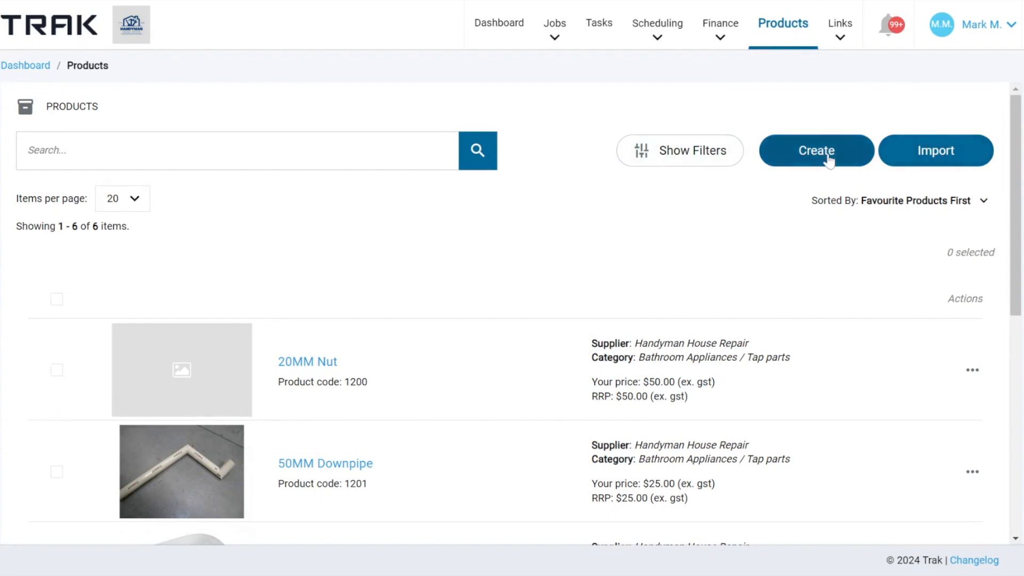
scroll(682, 312, "down", 6)
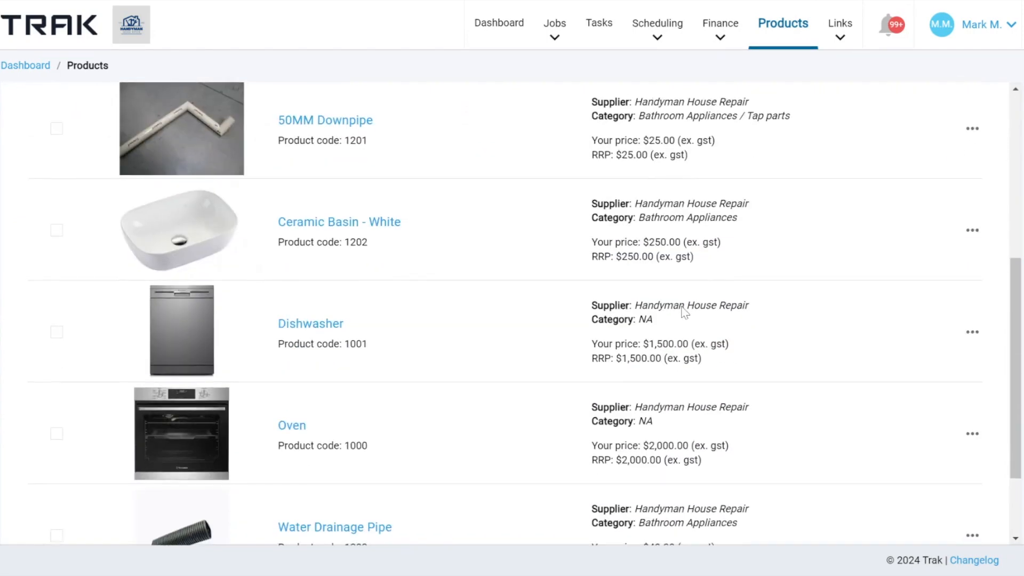
scroll(682, 308, "up", 3)
left_click_drag(272, 341, 422, 341)
left_click_drag(620, 193, 808, 216)
left_click_drag(608, 294, 746, 350)
left_click_drag(679, 396, 820, 439)
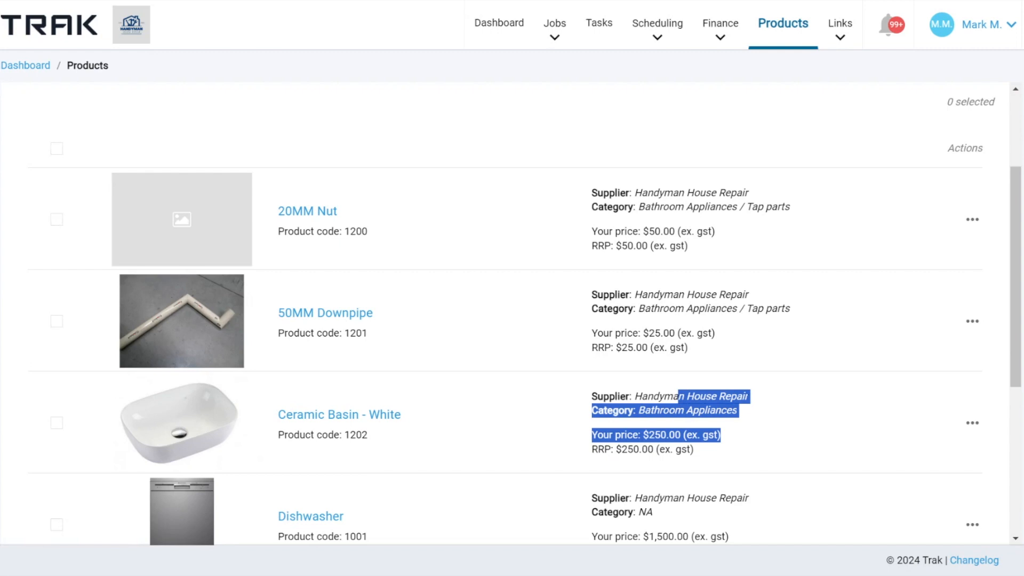
left_click(812, 362)
scroll(811, 362, "up", 3)
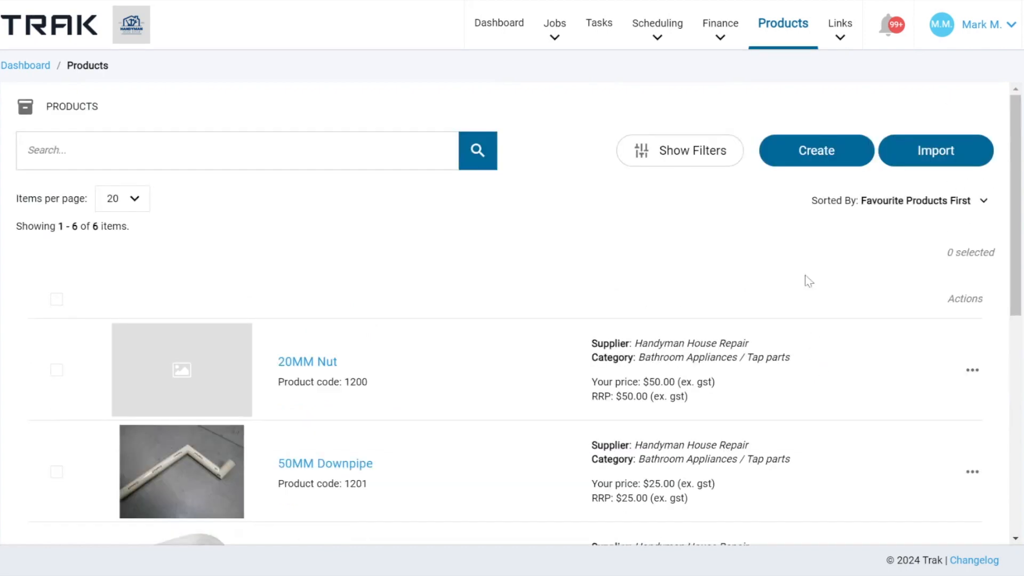
Open the product import form and examine the possible fields for matching the CSV data, such as Name, SKU and My Price.
left_click(926, 154)
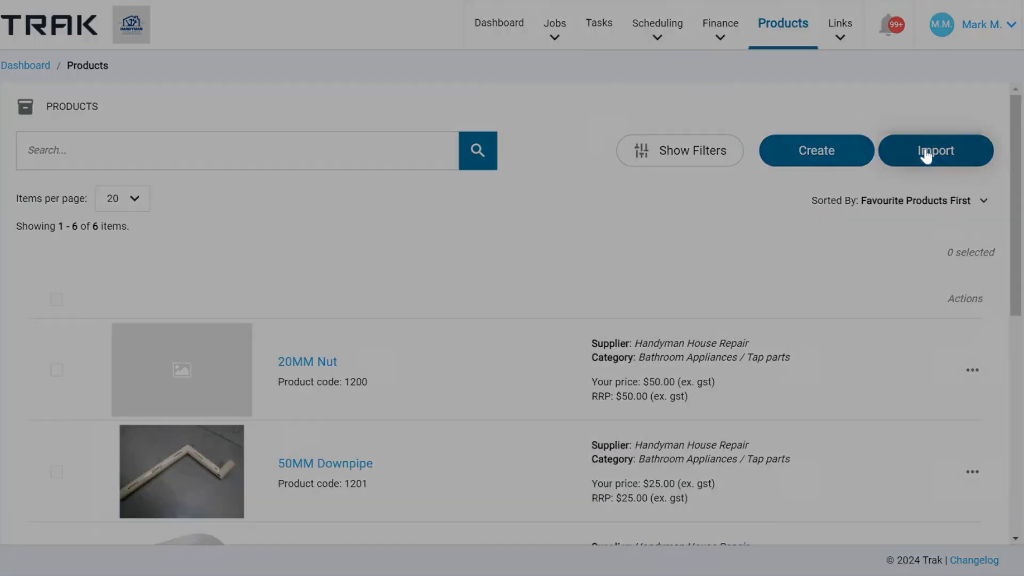
left_click_drag(68, 365, 176, 380)
left_click_drag(69, 409, 144, 409)
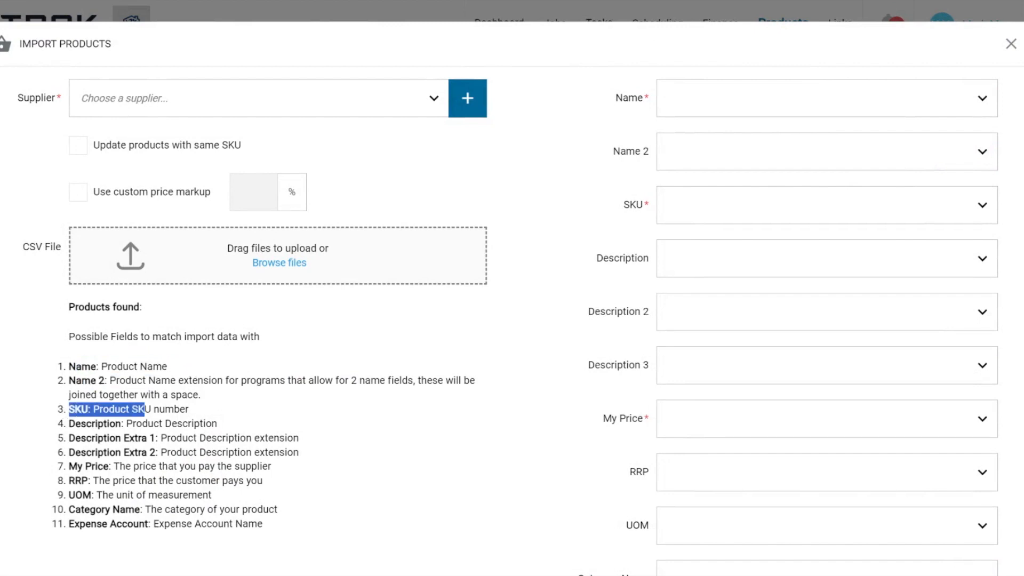
left_click_drag(69, 423, 141, 437)
left_click_drag(69, 466, 137, 524)
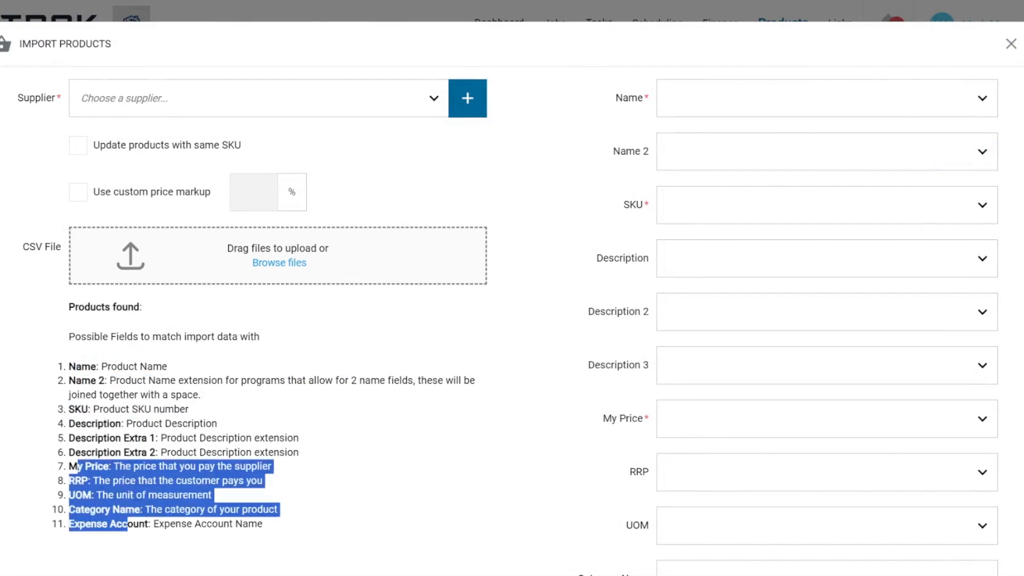
left_click(668, 98)
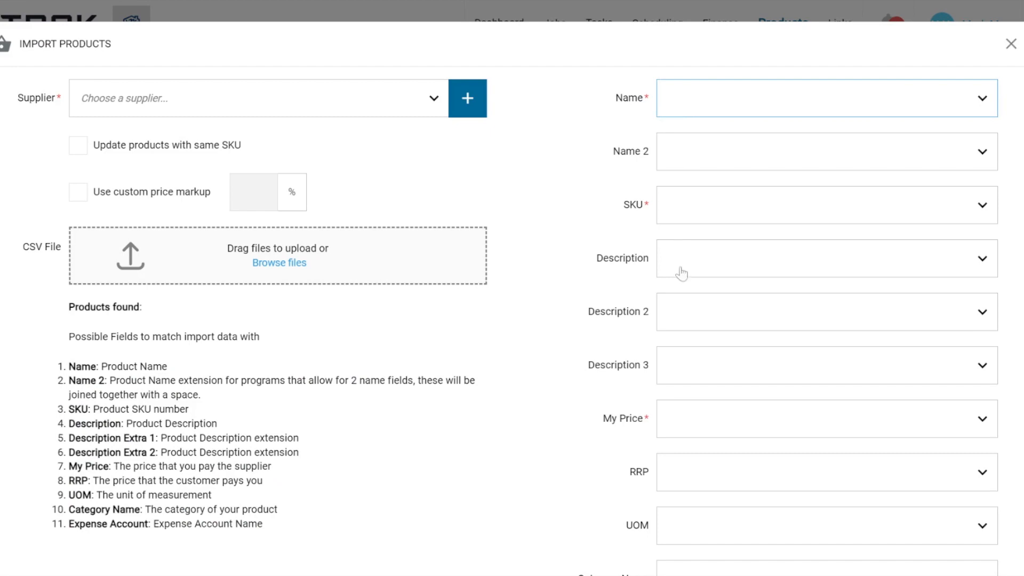
left_click(613, 129)
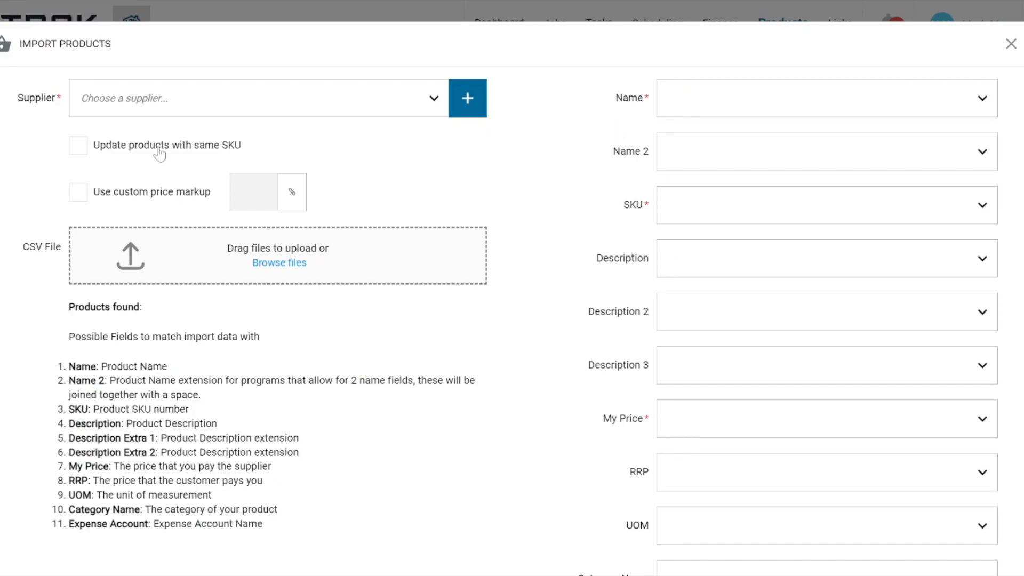
Examine the custom price markup option, supplier choices and field mappings, and close the import form without importing anything.
left_click(79, 197)
left_click(78, 196)
left_click(270, 107)
left_click(521, 150)
scroll(512, 288, "down", 4)
scroll(512, 288, "up", 4)
left_click(1011, 44)
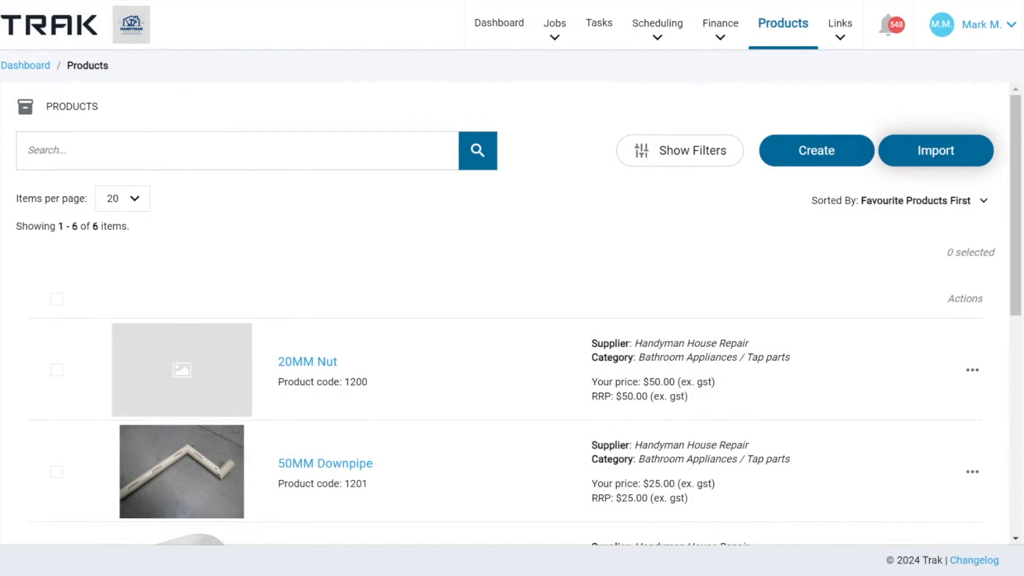
Open the Order Templates page to view where templates for orders are created.
left_click(991, 33)
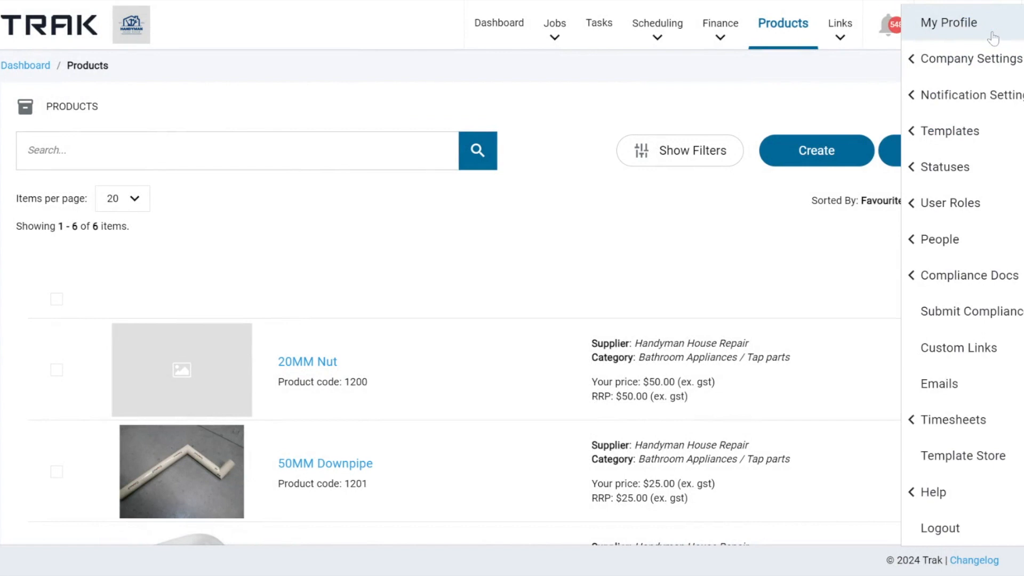
left_click(964, 140)
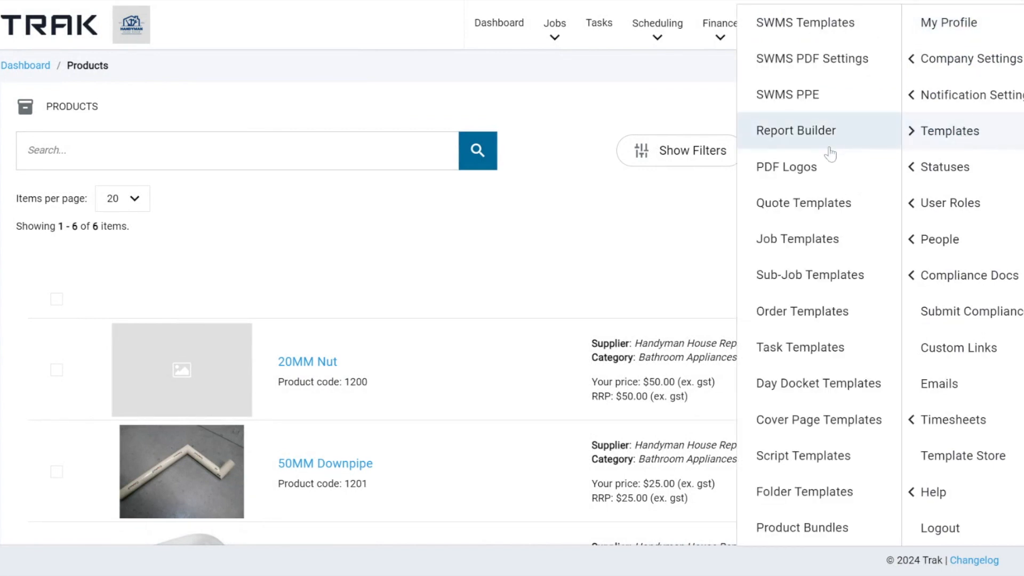
left_click(800, 312)
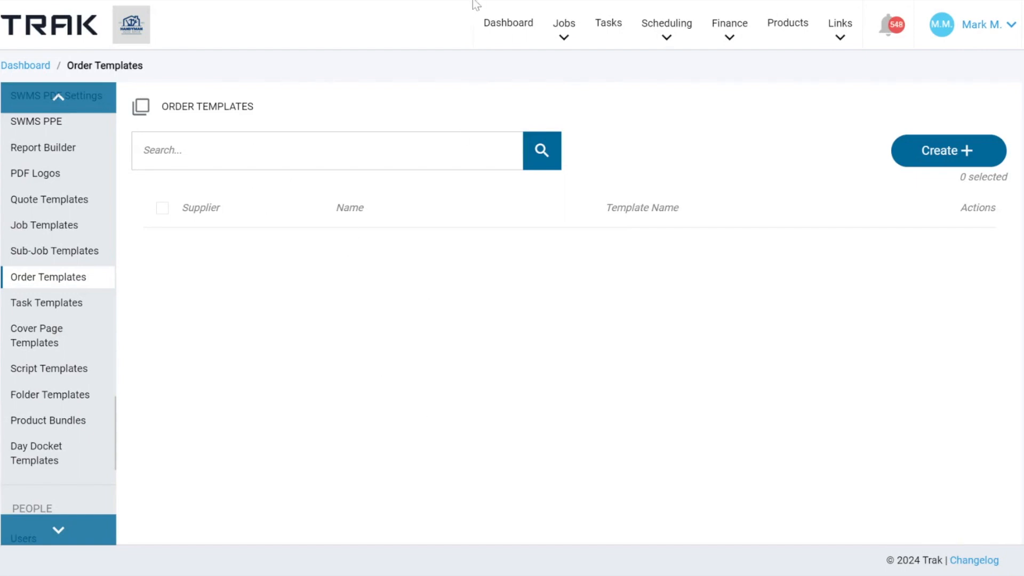
Return to the dashboard and reopen the recently viewed Pro copper mine - Replace Solenoid job.
left_click(501, 27)
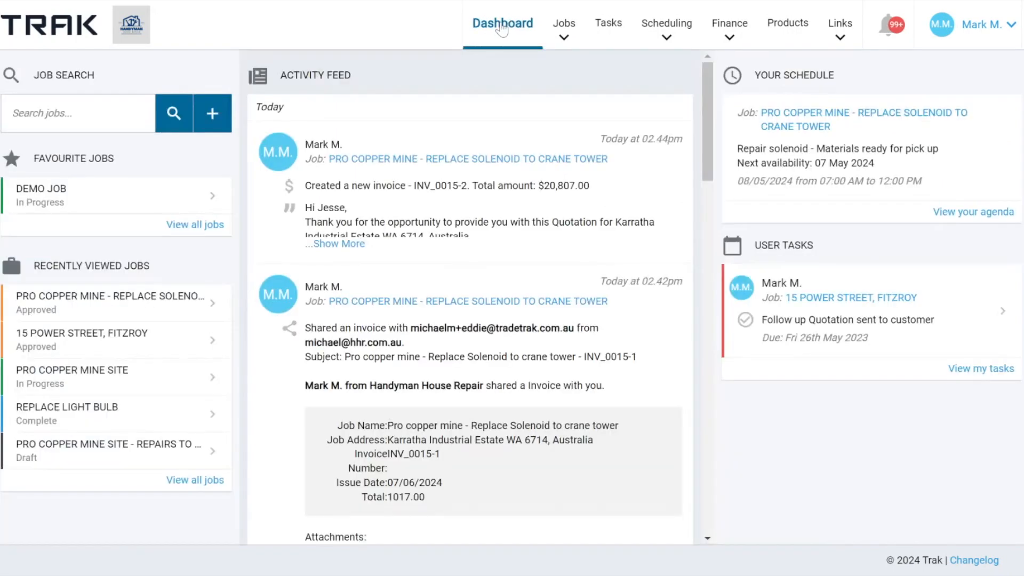
left_click(98, 305)
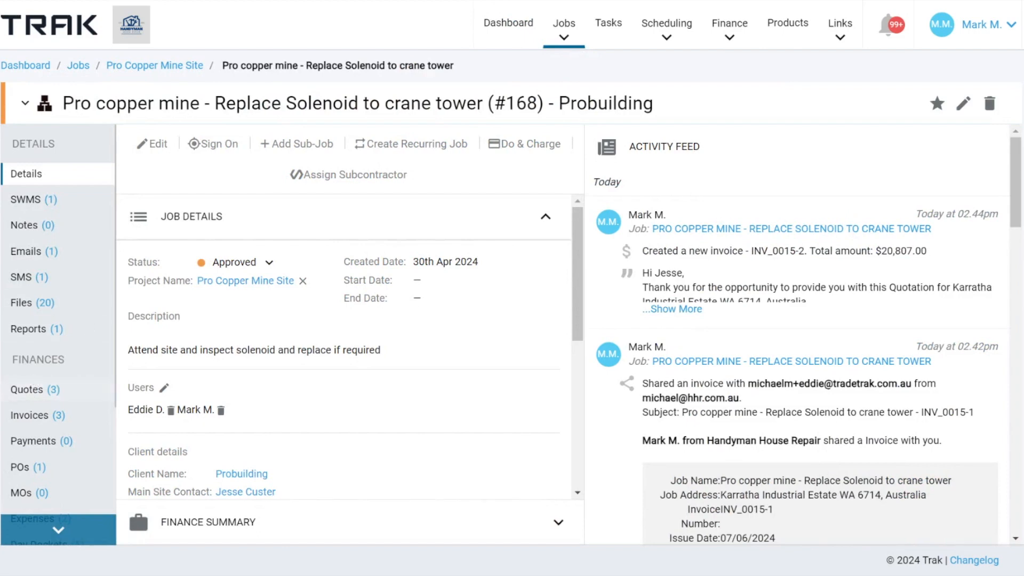
Open the job's quotes and view the actions available for the approved quote, including Create Material Order.
scroll(41, 493, "down", 2)
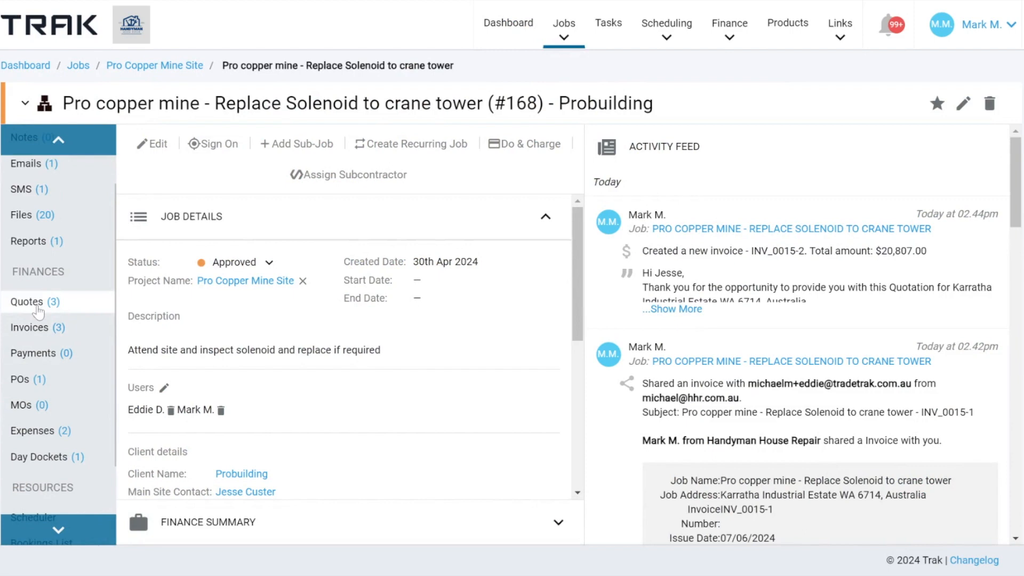
left_click(37, 308)
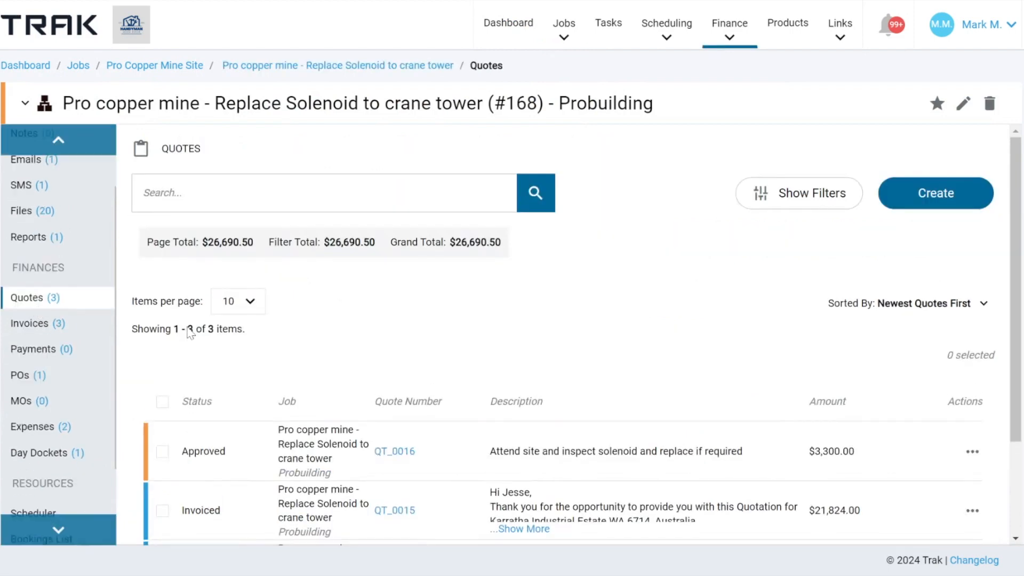
scroll(496, 424, "down", 2)
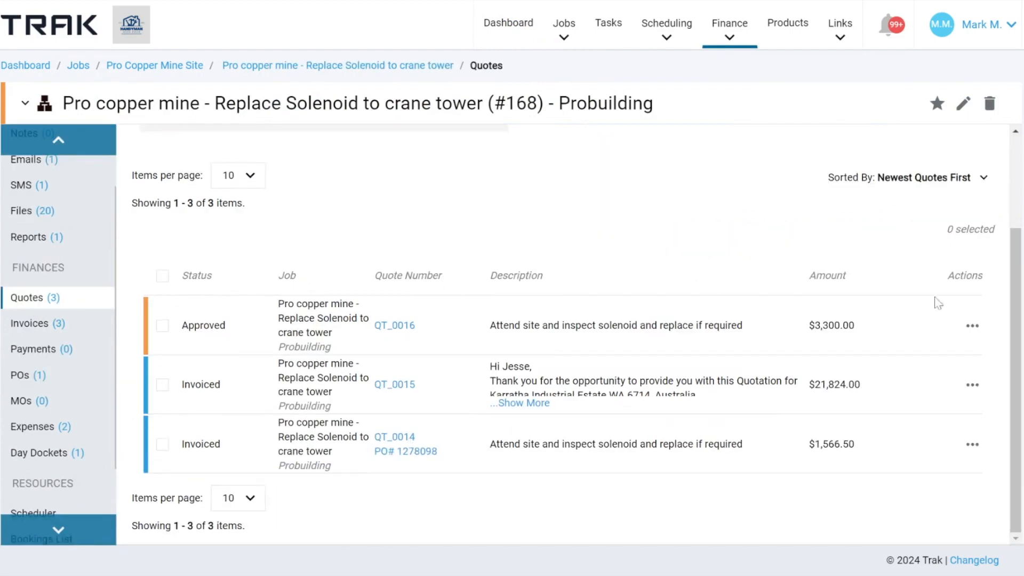
left_click(972, 326)
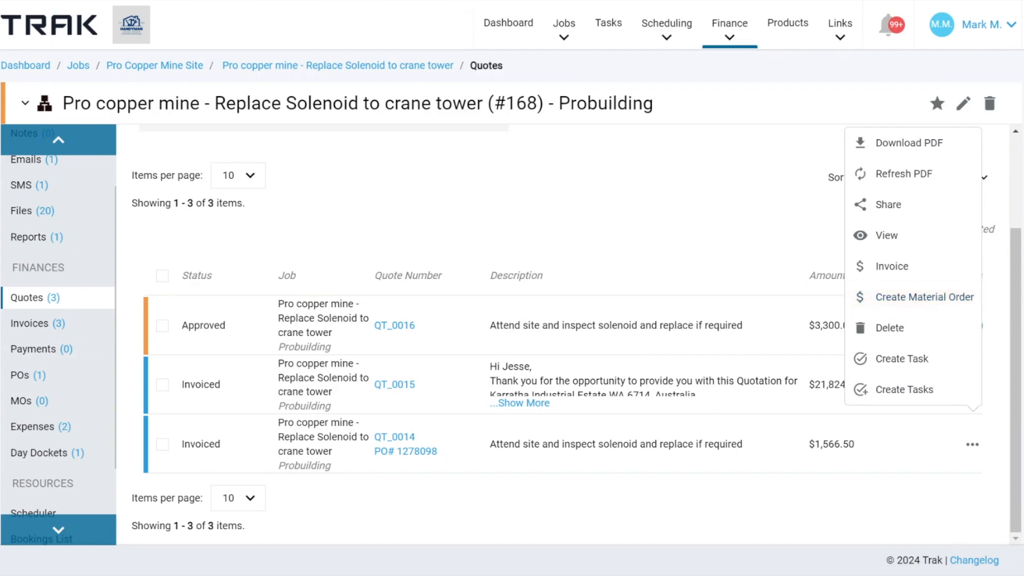
Open a new material order form from the job's material orders and examine its template, description, notes, tax and delivery fields.
left_click(24, 401)
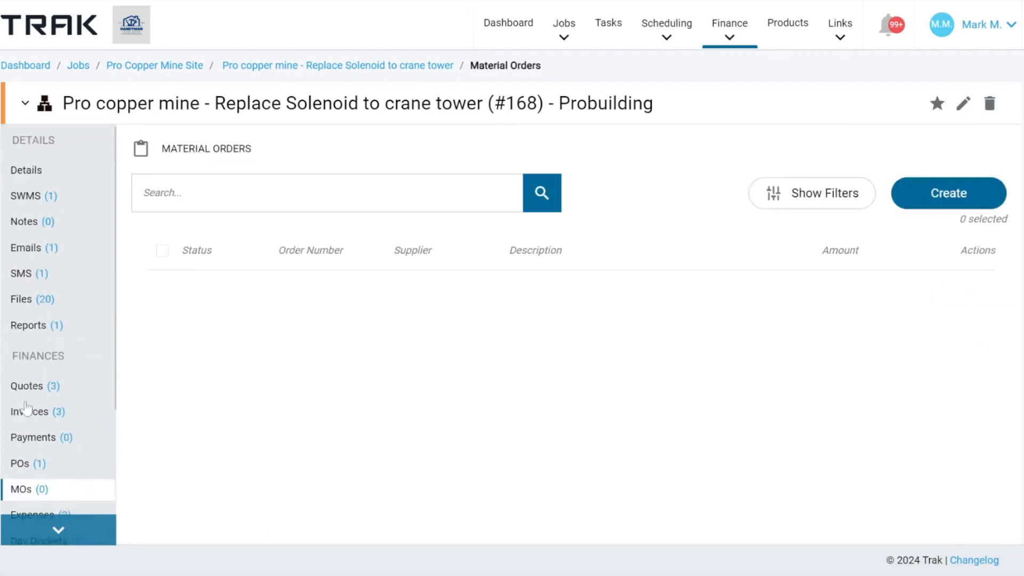
left_click(945, 201)
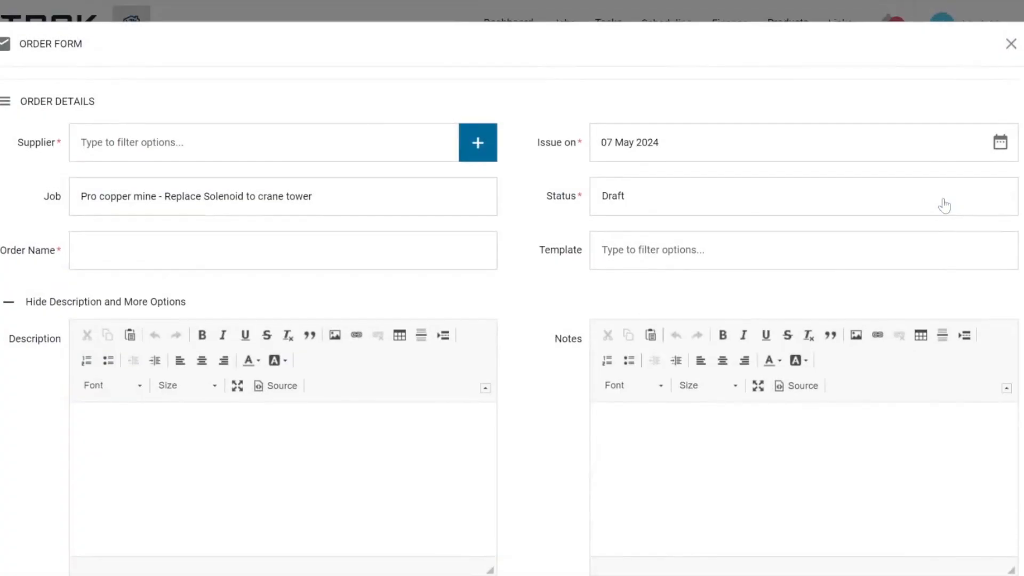
left_click_drag(533, 251, 587, 253)
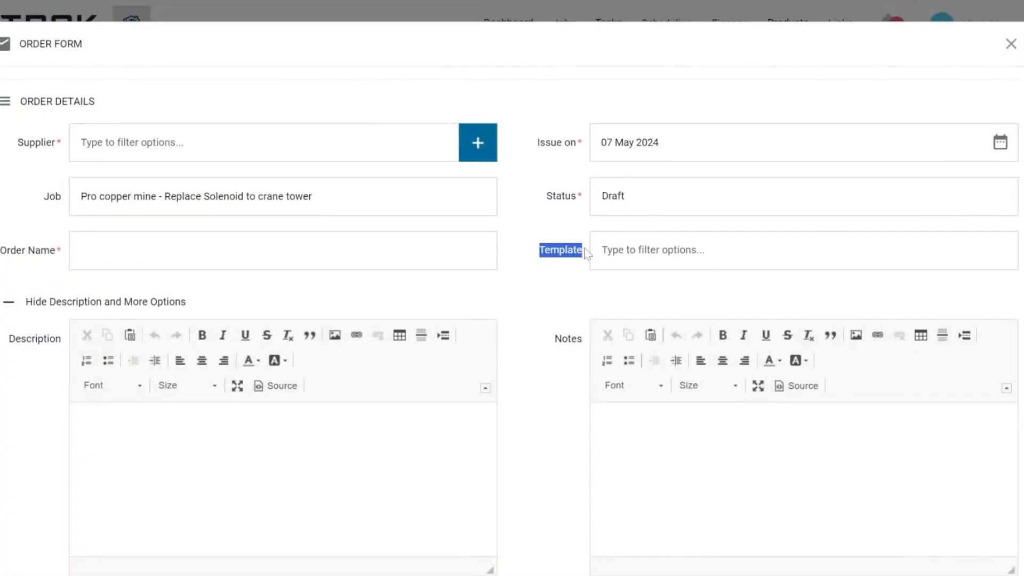
scroll(533, 315, "down", 4)
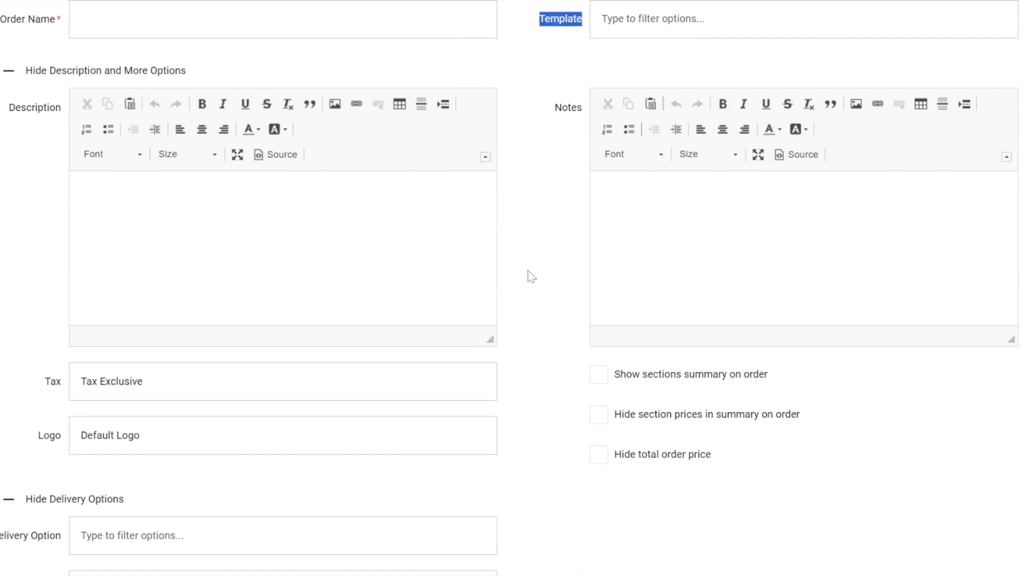
scroll(528, 277, "down", 8)
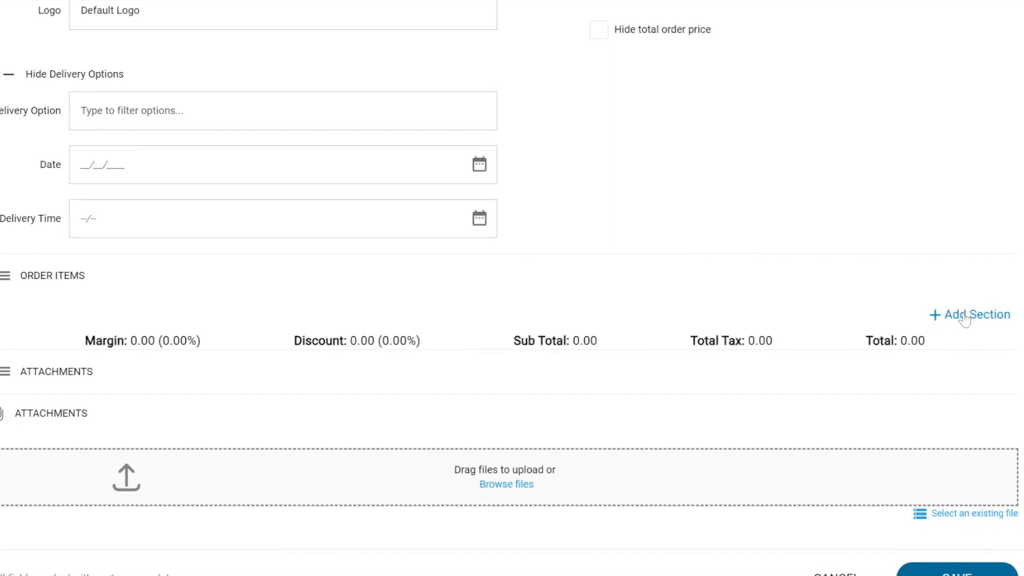
Add a section to the order and insert the products 20MM Nut, 50MM Downpipe and Ceramic Basin - White.
left_click(966, 316)
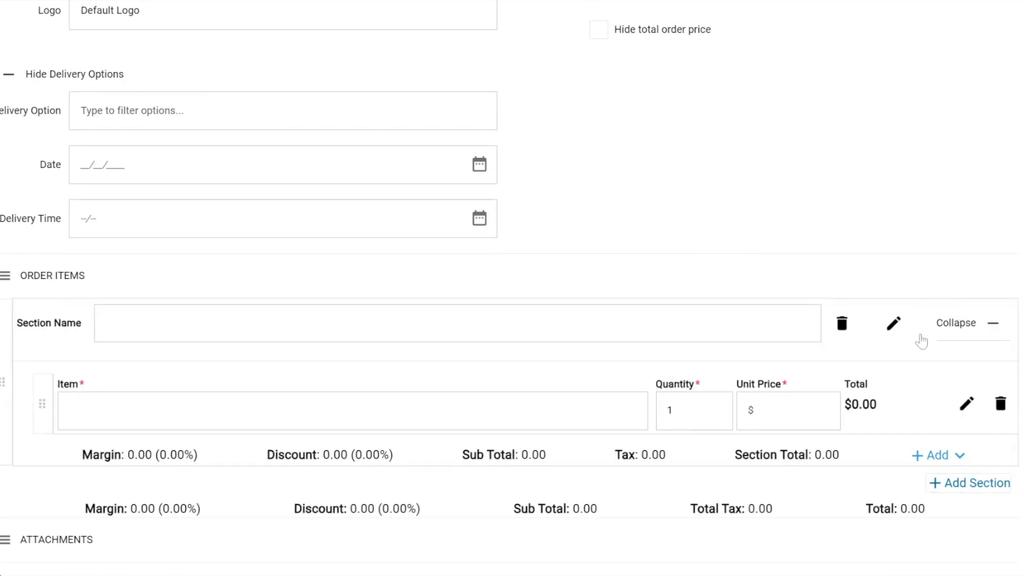
left_click(938, 457)
left_click(967, 390)
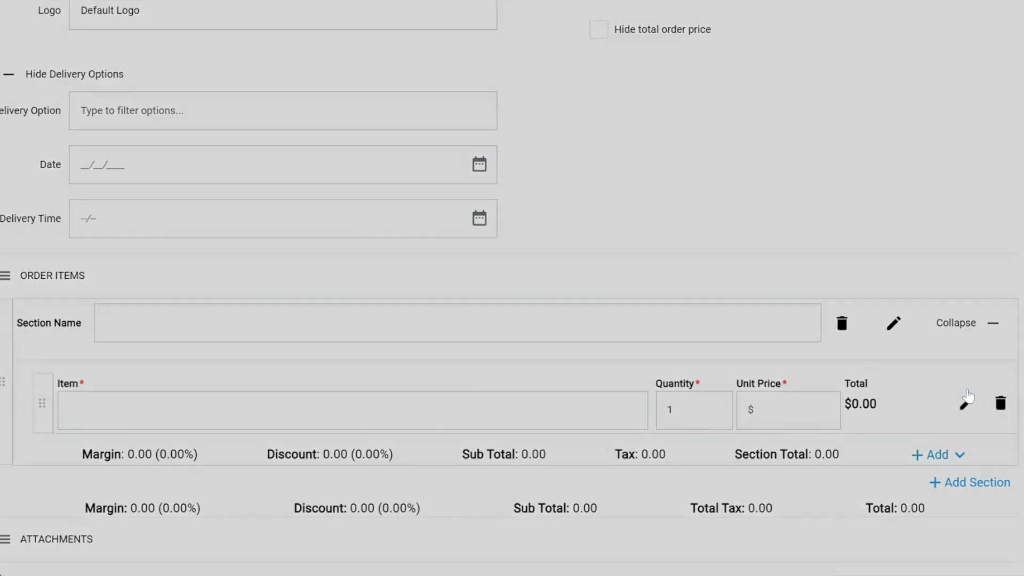
left_click(55, 426)
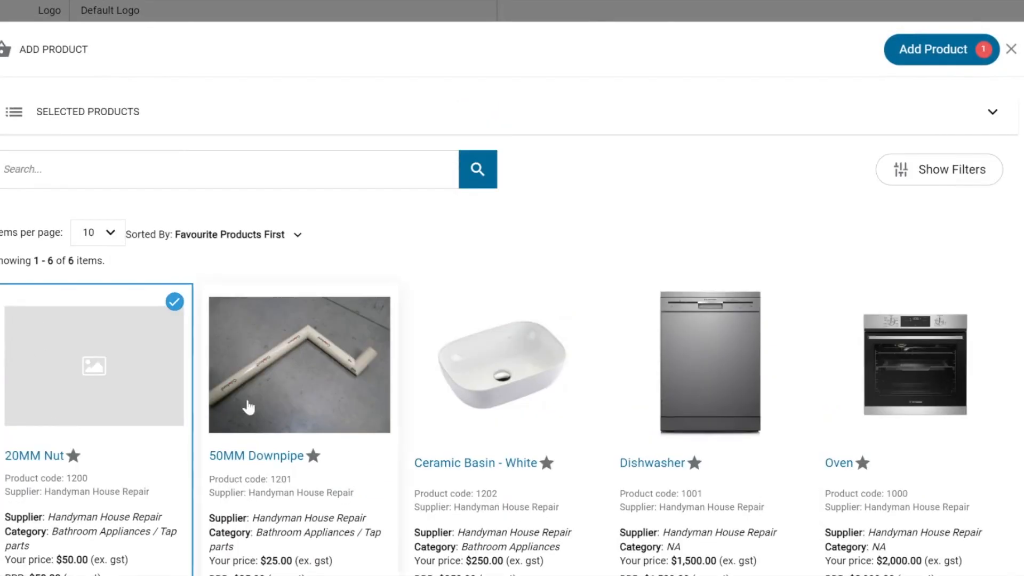
left_click(304, 414)
left_click(521, 486)
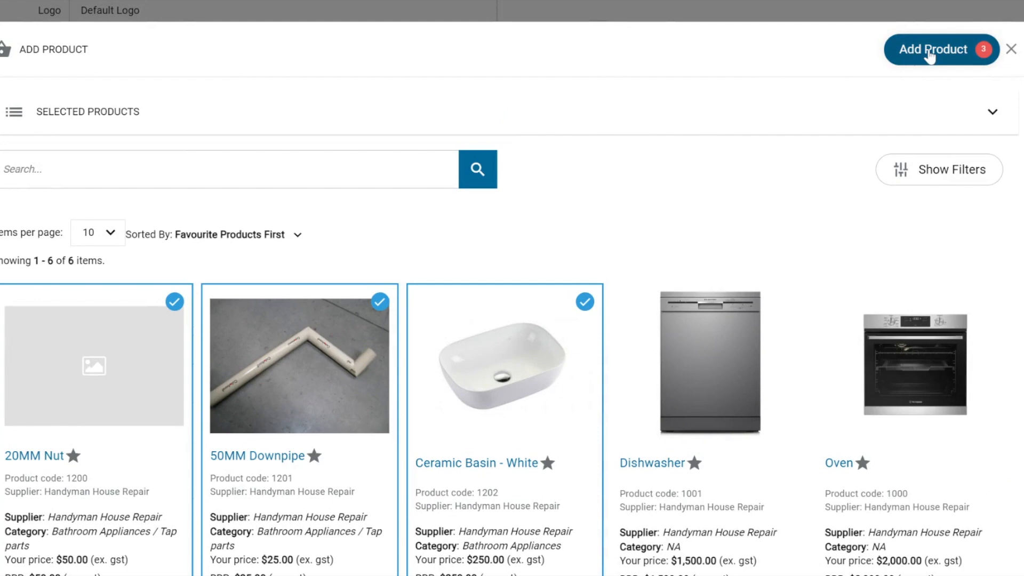
left_click(930, 50)
scroll(750, 283, "down", 5)
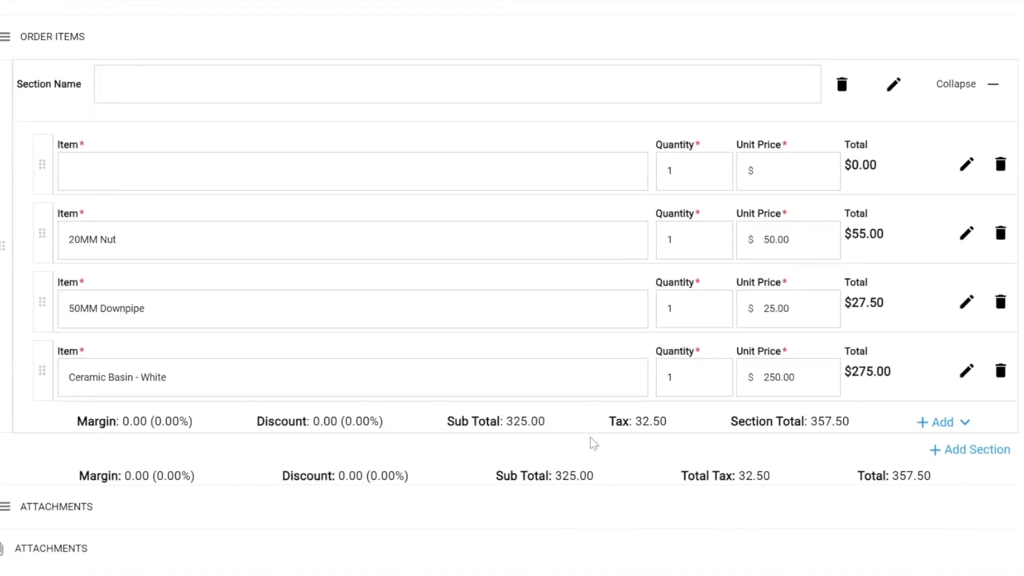
Examine the order's delivery option, date, delivery time and price-display settings, and close the order form without saving.
scroll(589, 441, "down", 4)
scroll(590, 440, "up", 10)
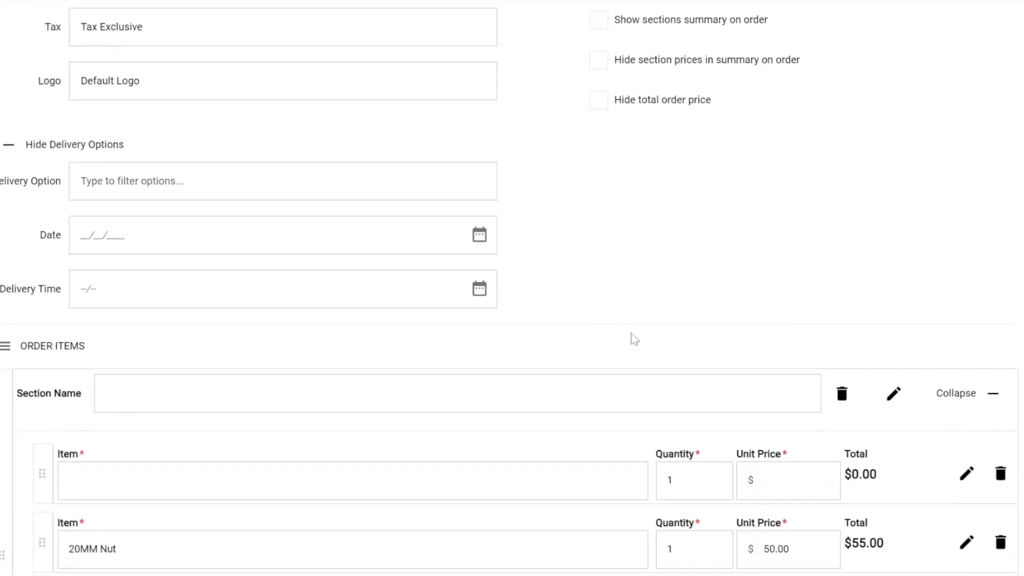
scroll(633, 338, "down", 1)
left_click_drag(1, 115, 86, 114)
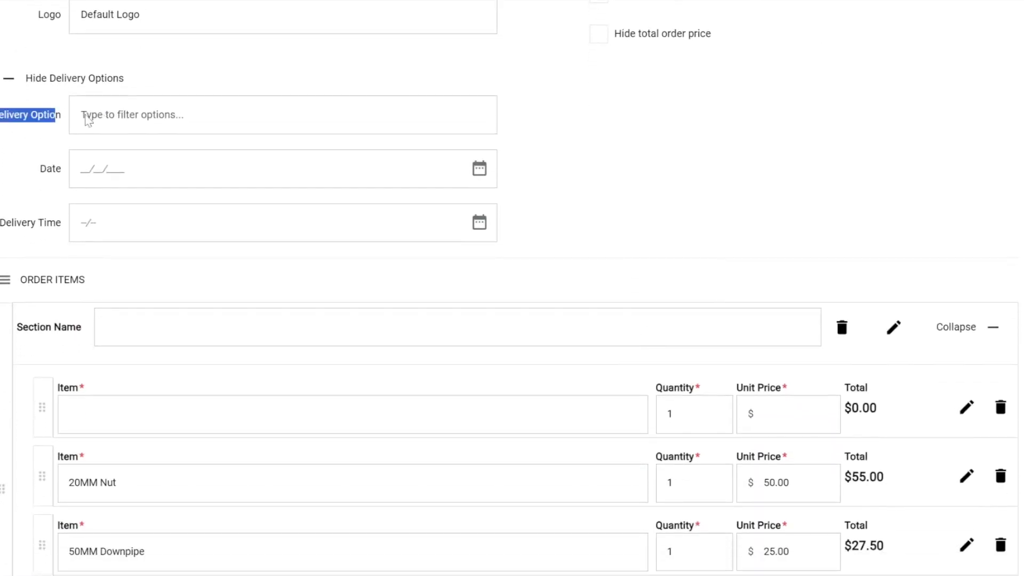
left_click_drag(40, 167, 63, 170)
left_click_drag(0, 223, 56, 223)
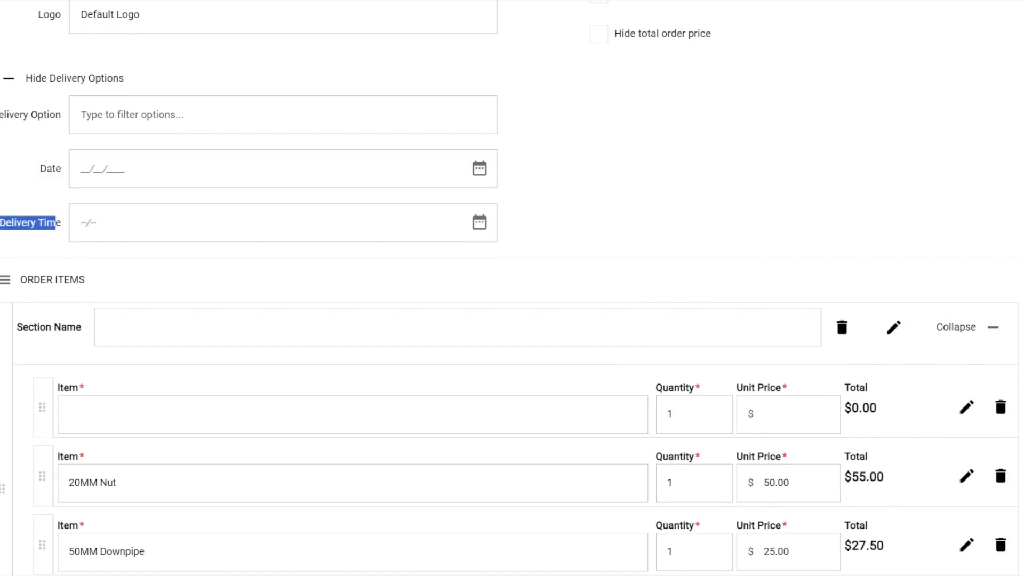
scroll(289, 79, "up", 3)
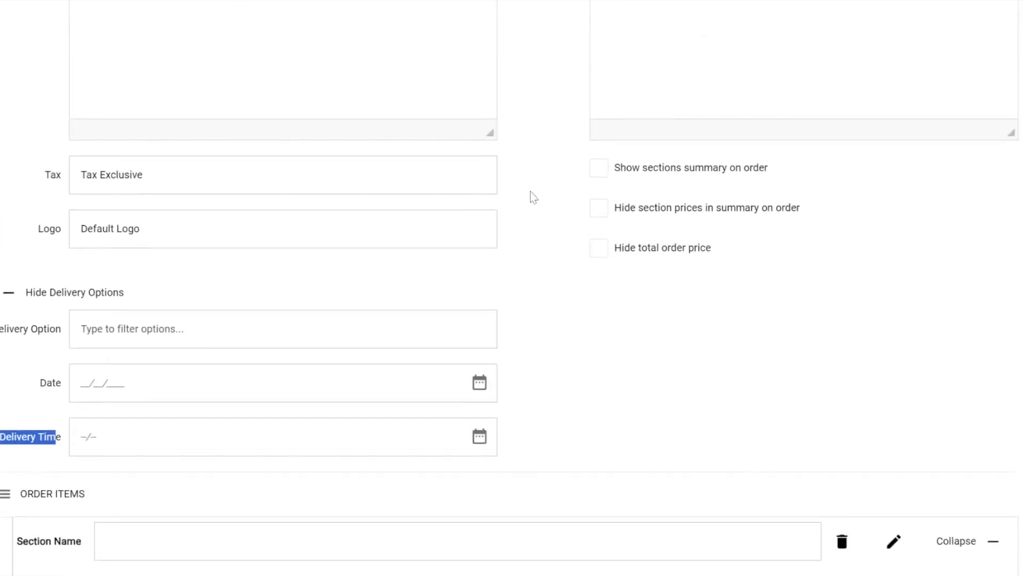
scroll(530, 195, "up", 2)
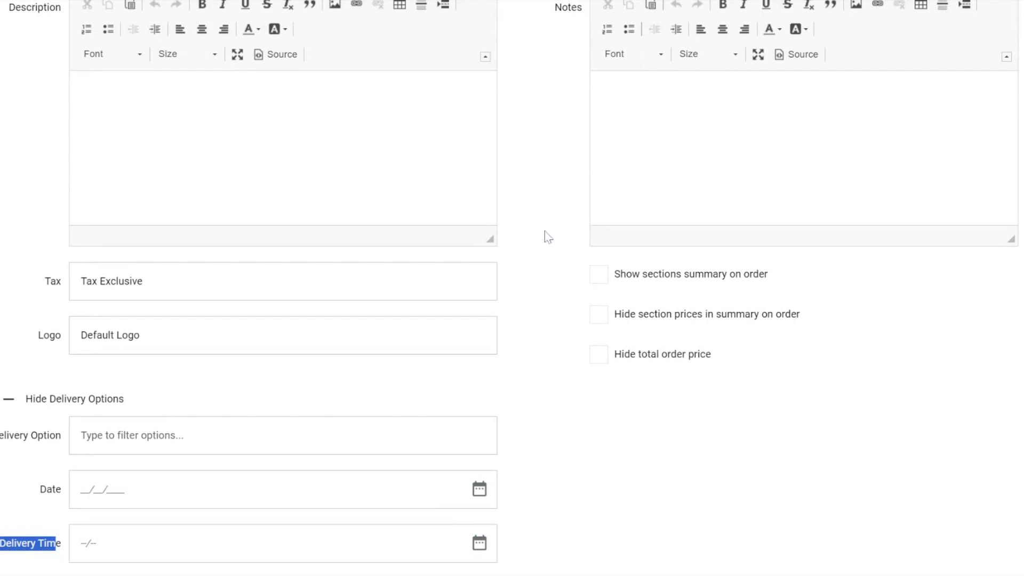
scroll(549, 237, "down", 10)
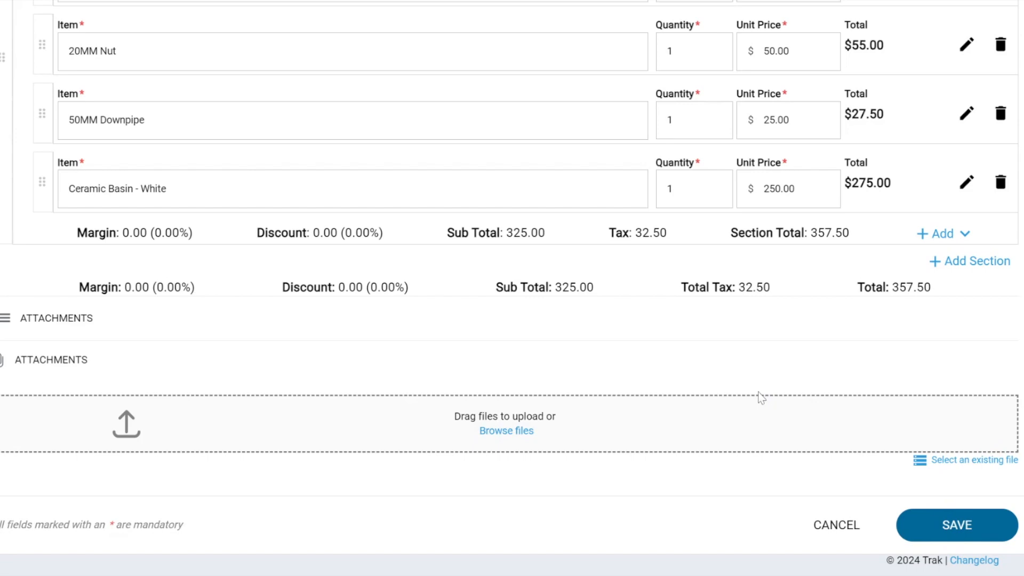
scroll(773, 354, "up", 20)
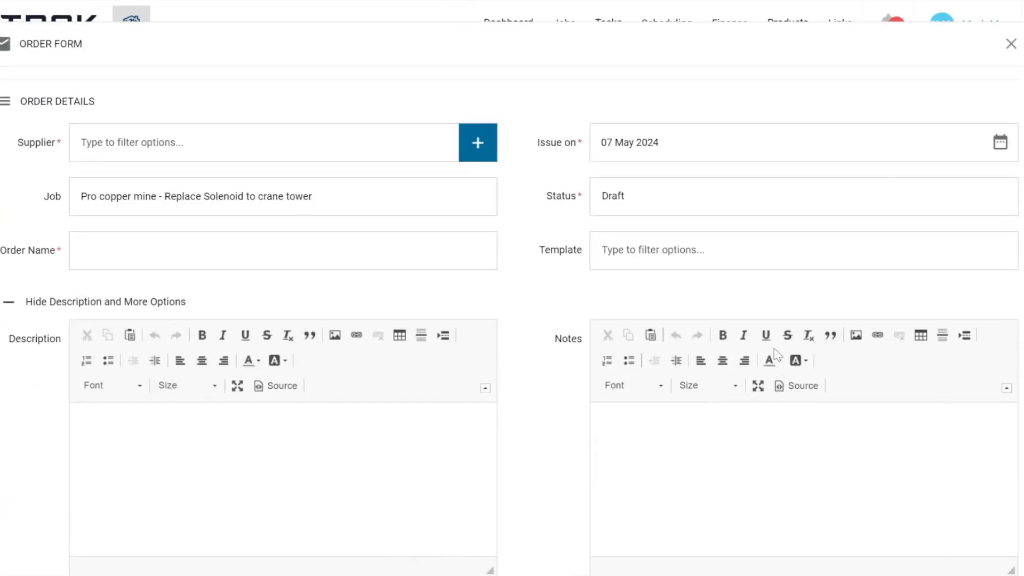
left_click(1010, 43)
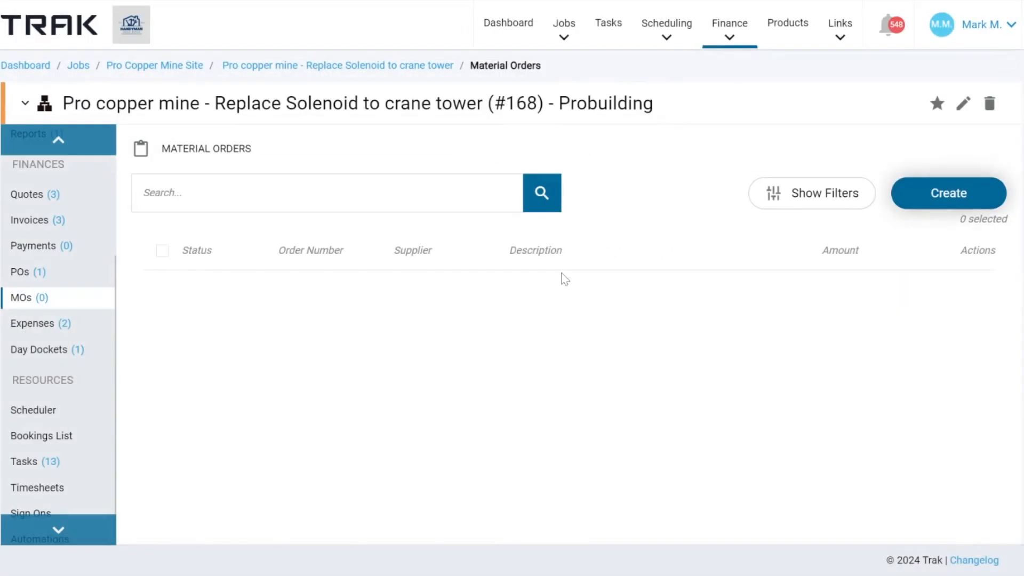
Open the job's purchase orders and examine the crane solenoid valve order's status, order number, supplier and amount.
left_click(35, 273)
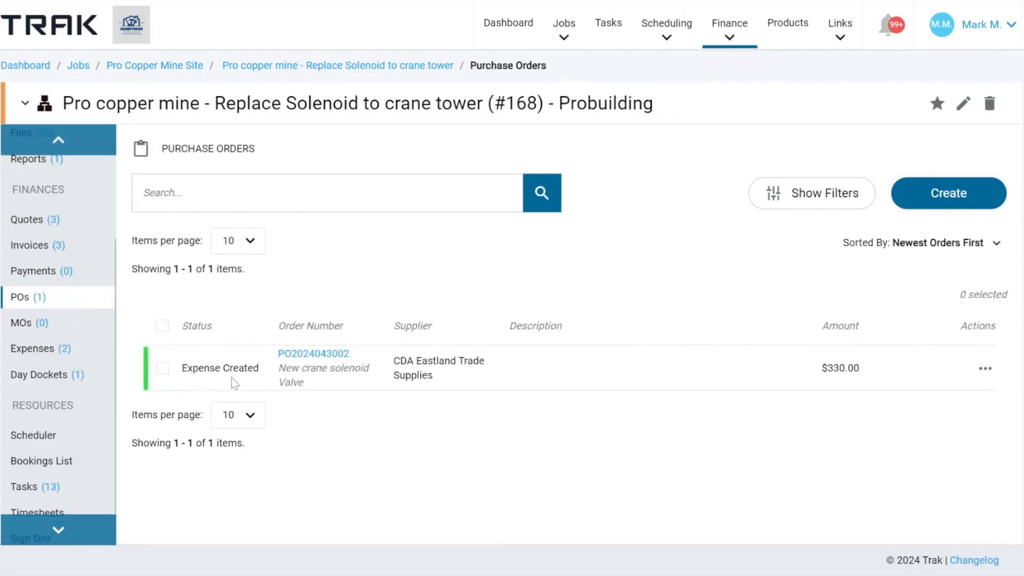
left_click_drag(216, 356, 949, 387)
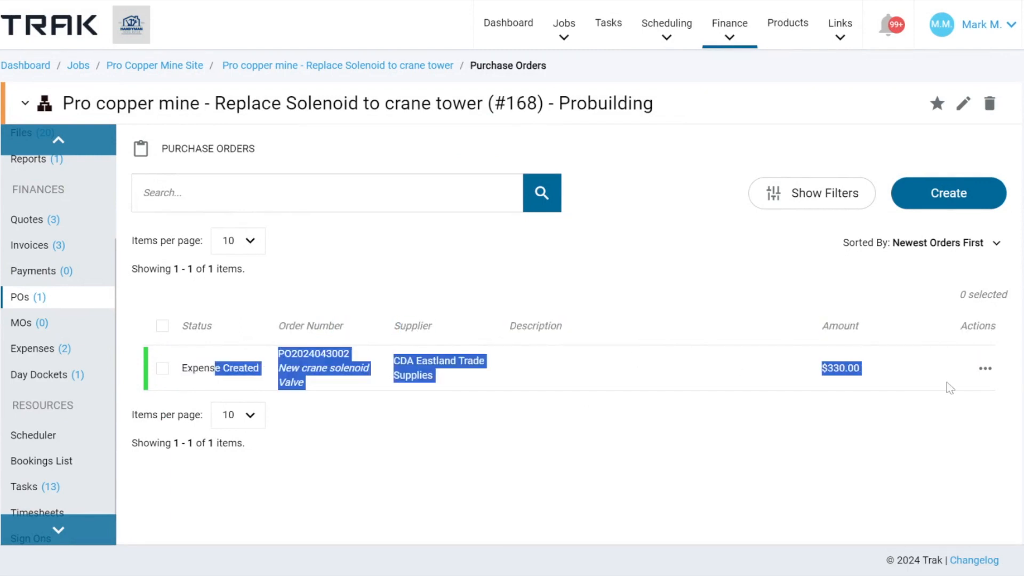
left_click(768, 430)
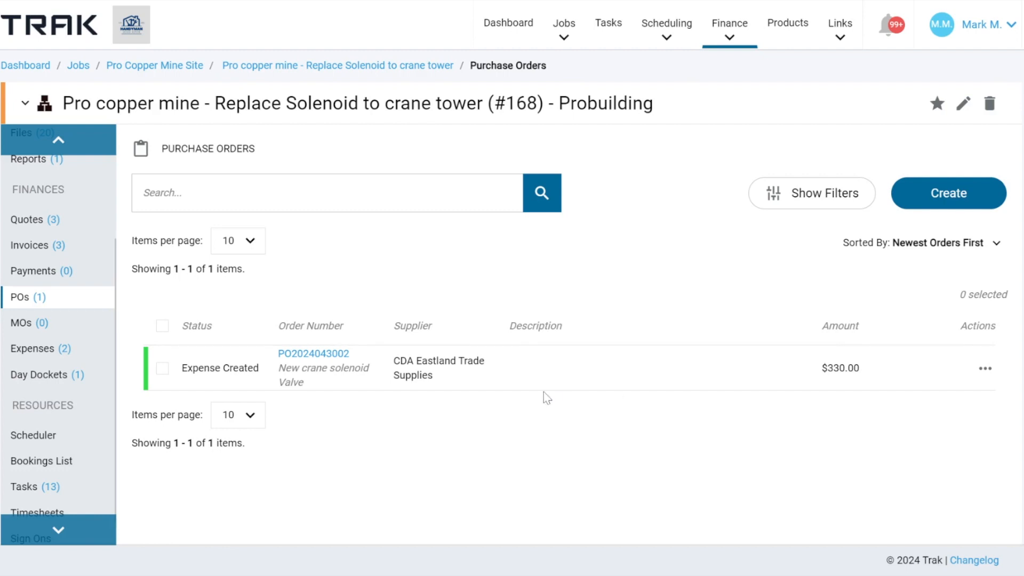
left_click_drag(253, 368, 350, 354)
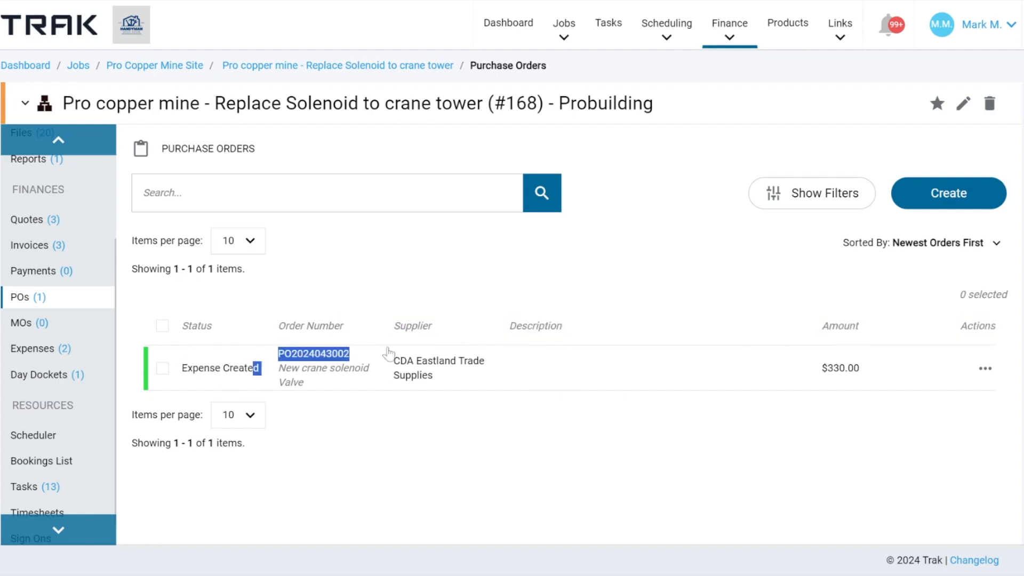
left_click_drag(819, 368, 881, 367)
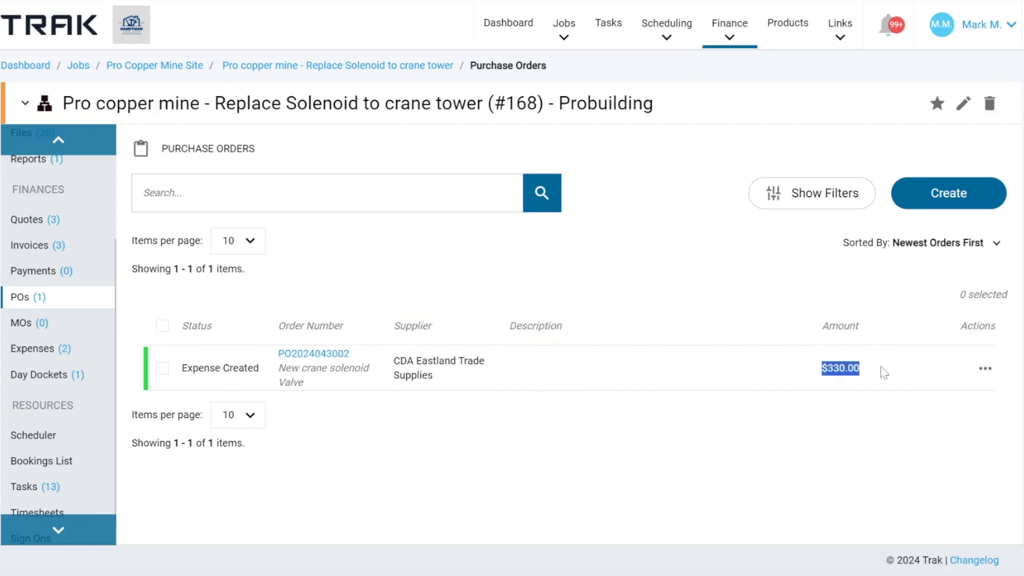
Open the Add Expense form for the crane solenoid valve purchase order, view the expense account choices, and close it without adding.
left_click(984, 368)
left_click(927, 269)
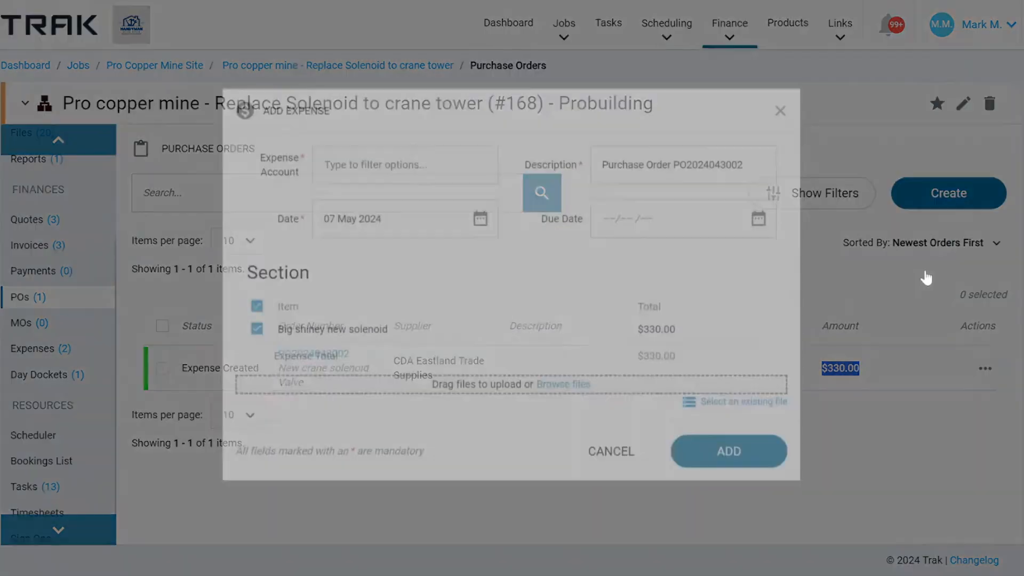
left_click(358, 178)
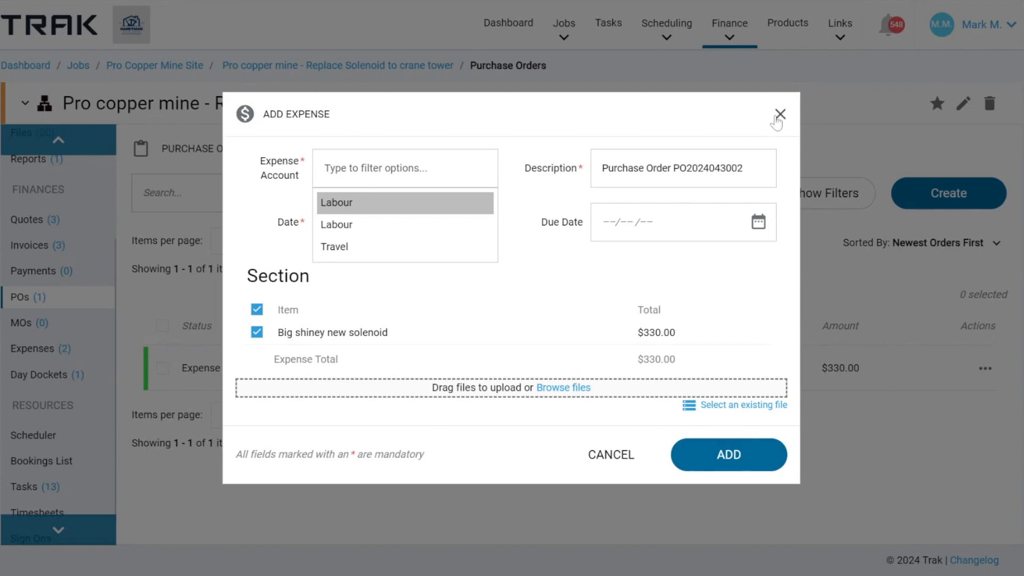
left_click(778, 116)
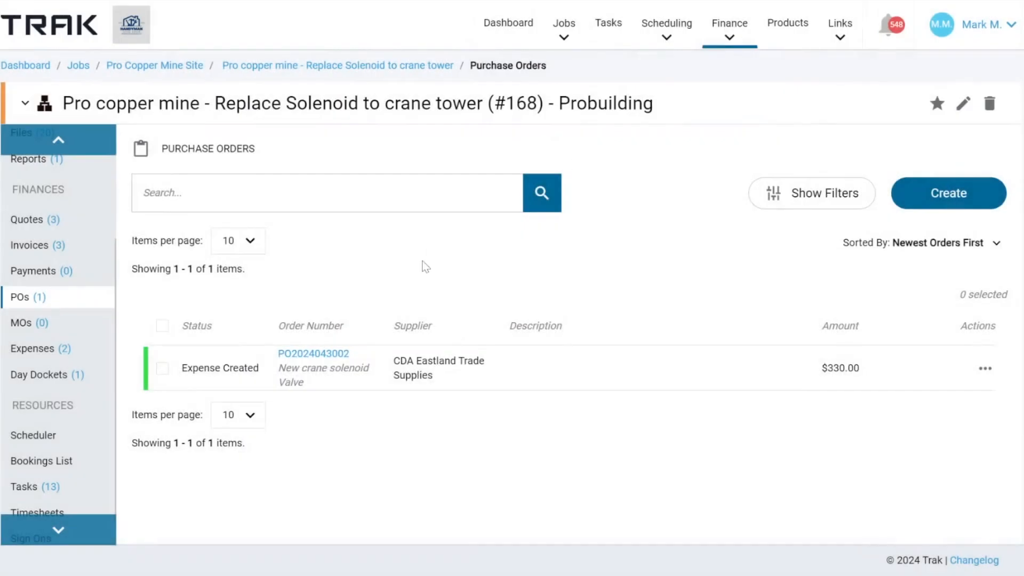
Check the purchase order's status, and examine its matching CDA Eastland Trade Supplies entry and attachment in the job's expenses.
left_click_drag(187, 369, 253, 368)
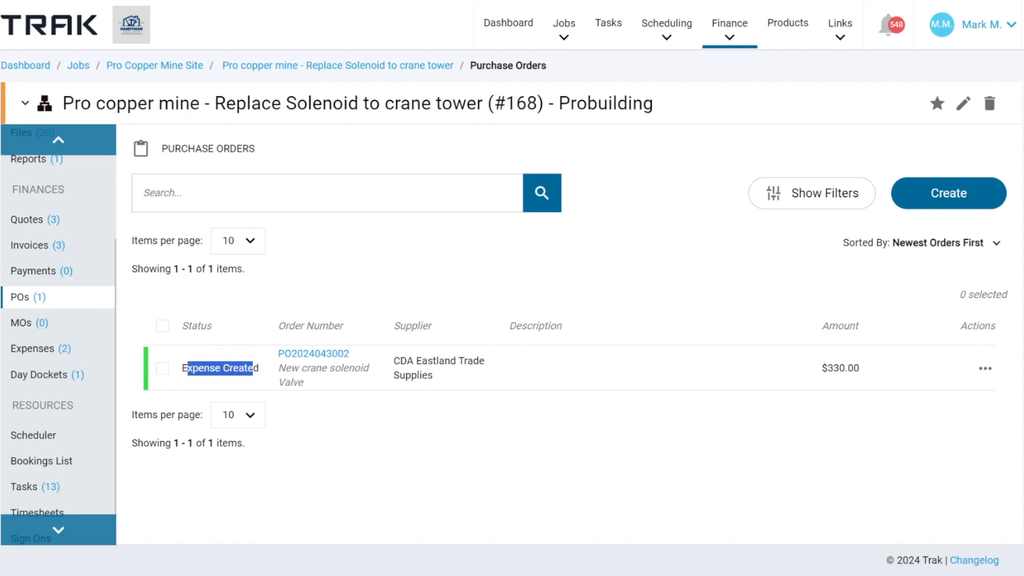
left_click(32, 349)
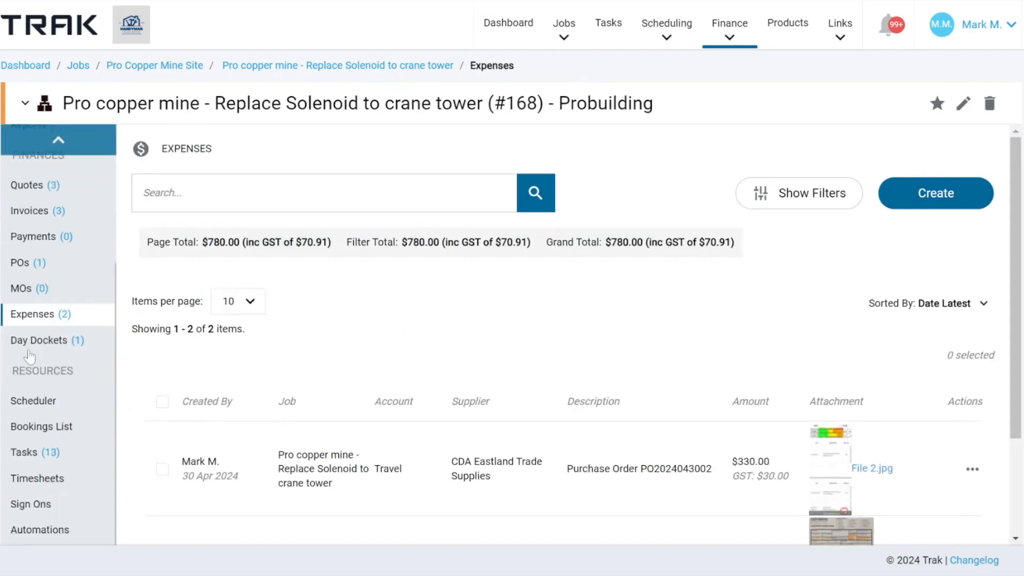
scroll(482, 356, "down", 3)
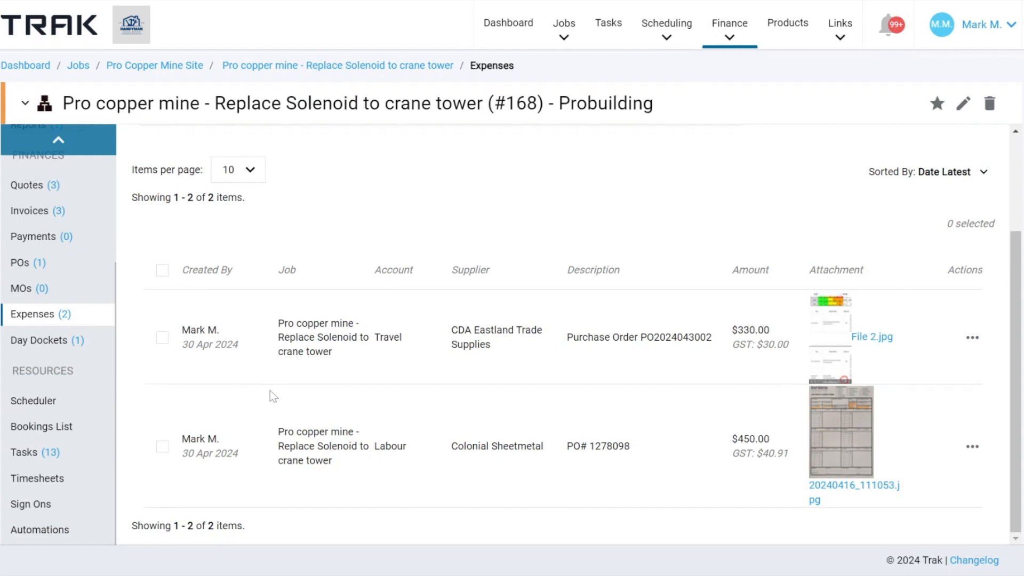
left_click_drag(277, 320, 807, 364)
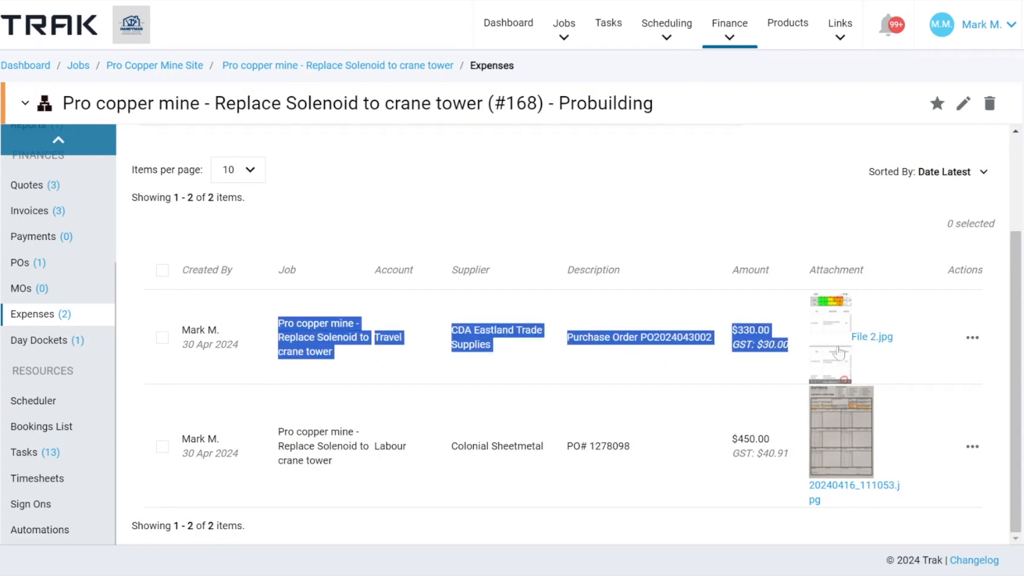